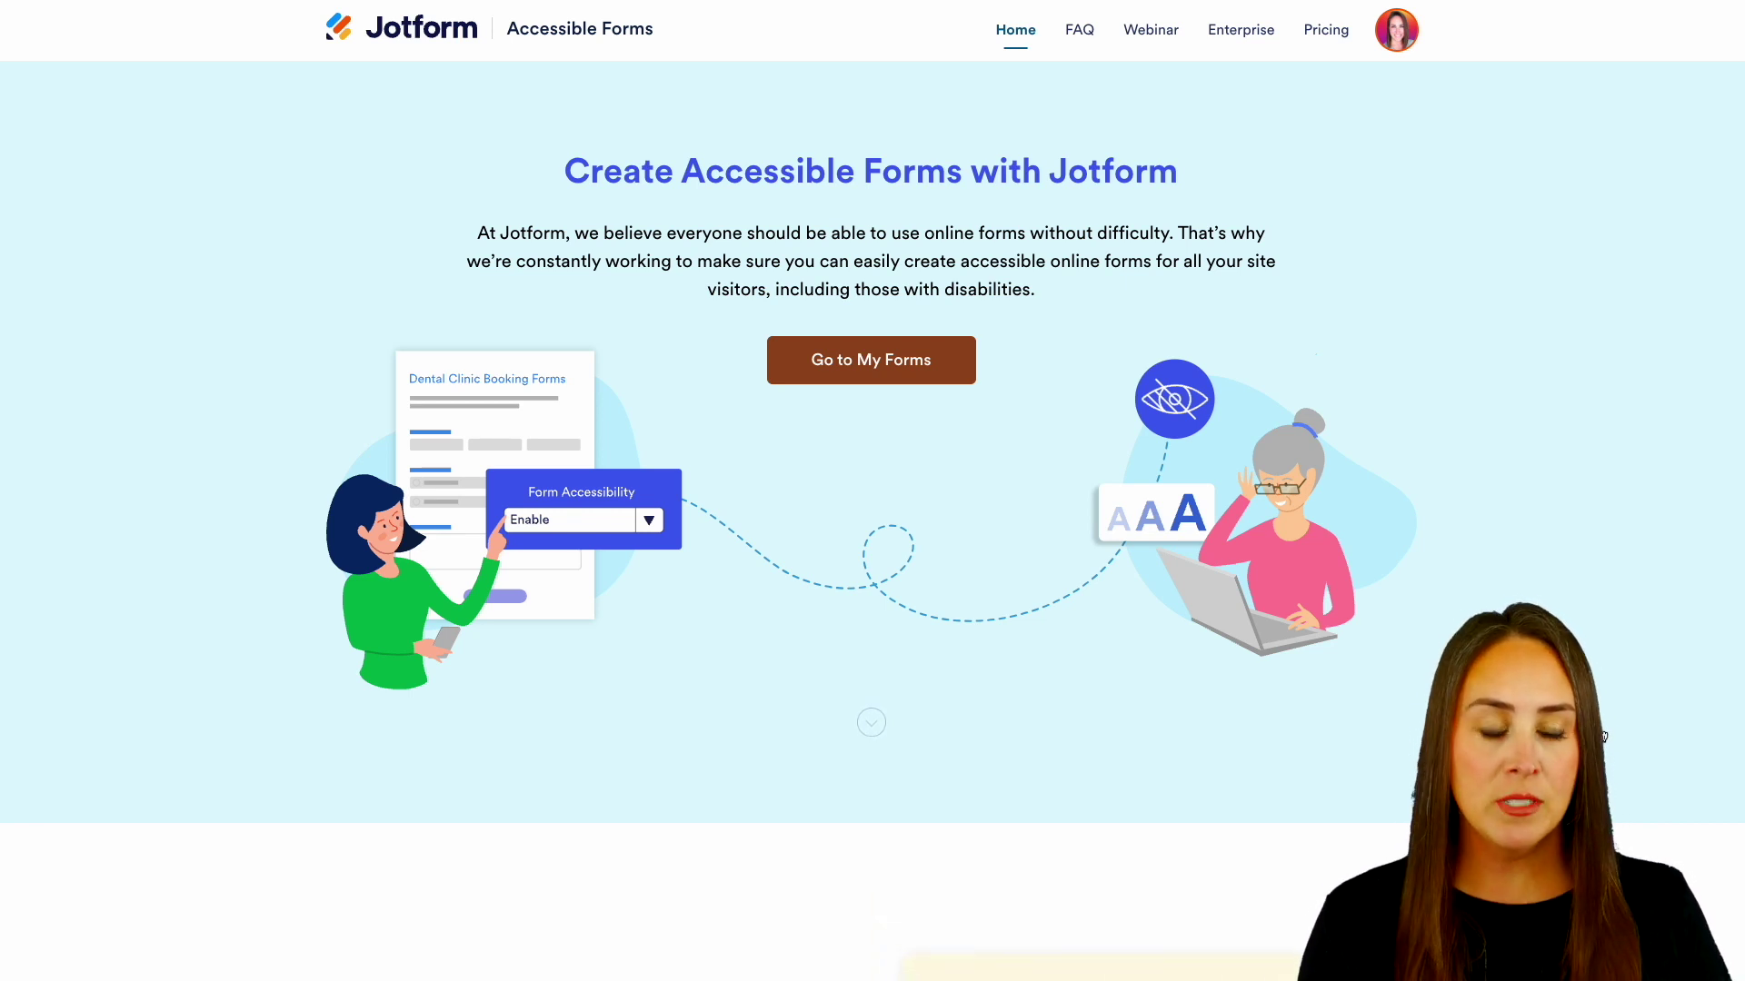
Go to My Forms and open the Accessibility form for editing.
scroll(1006, 519, "down", 10)
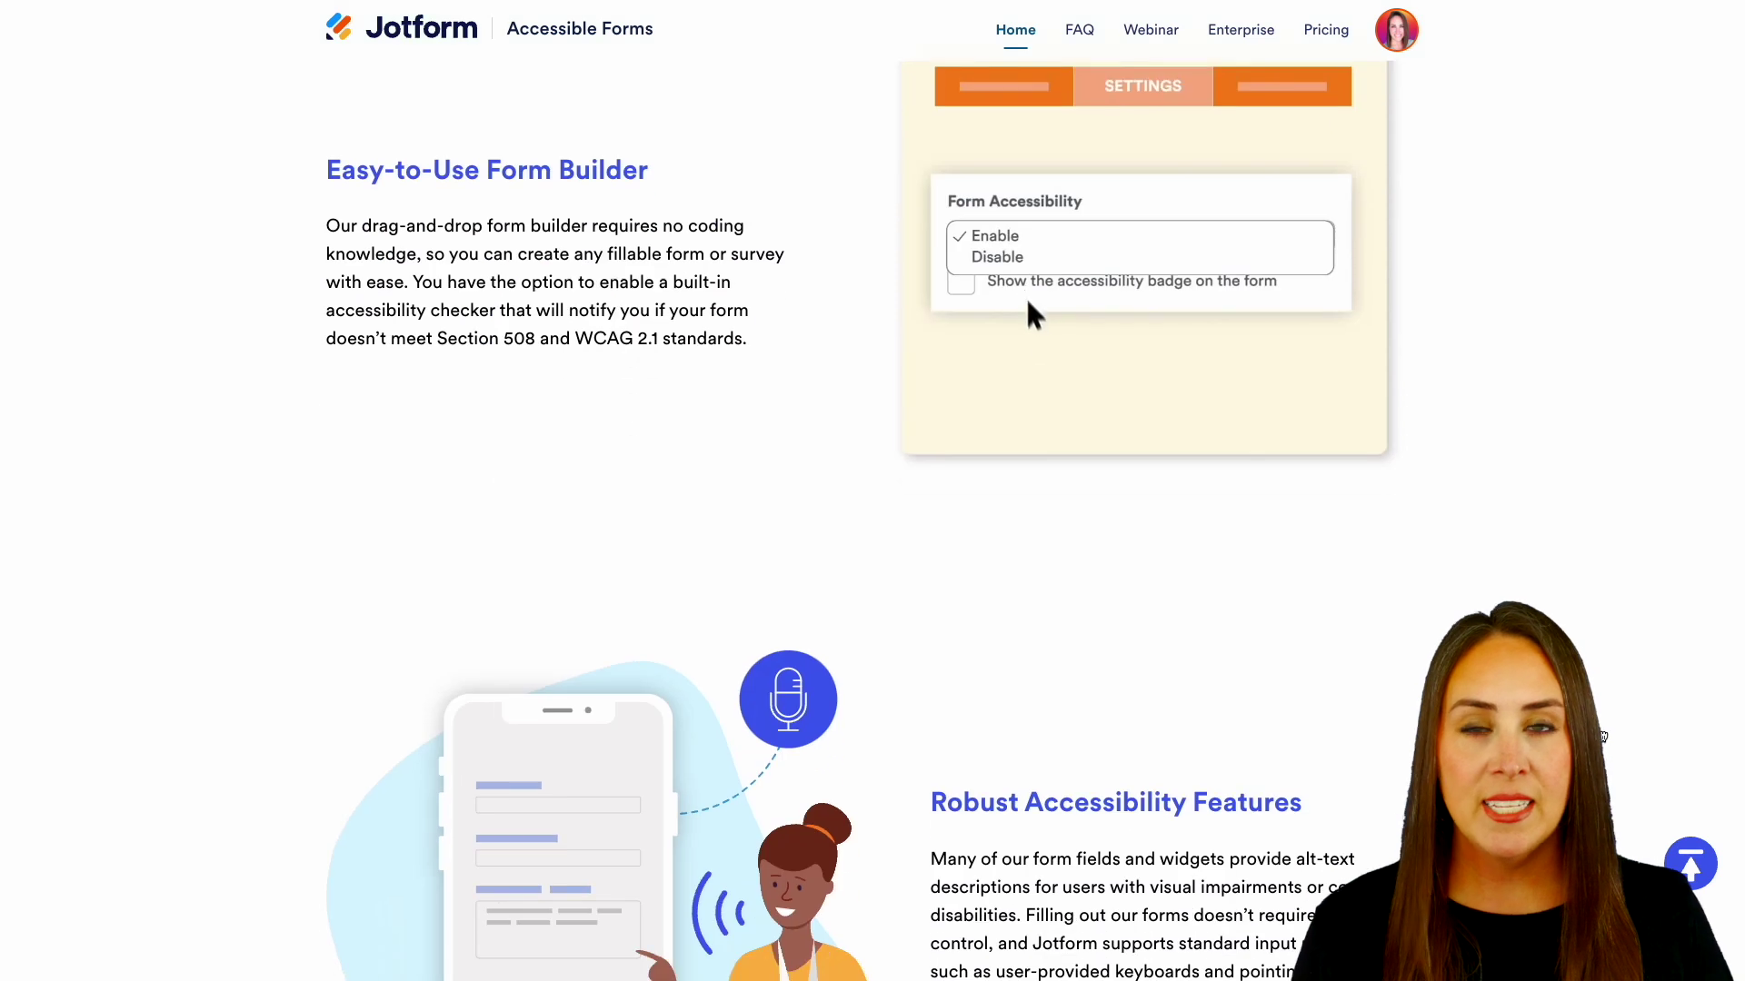
scroll(1034, 263, "down", 2)
scroll(1599, 733, "down", 3)
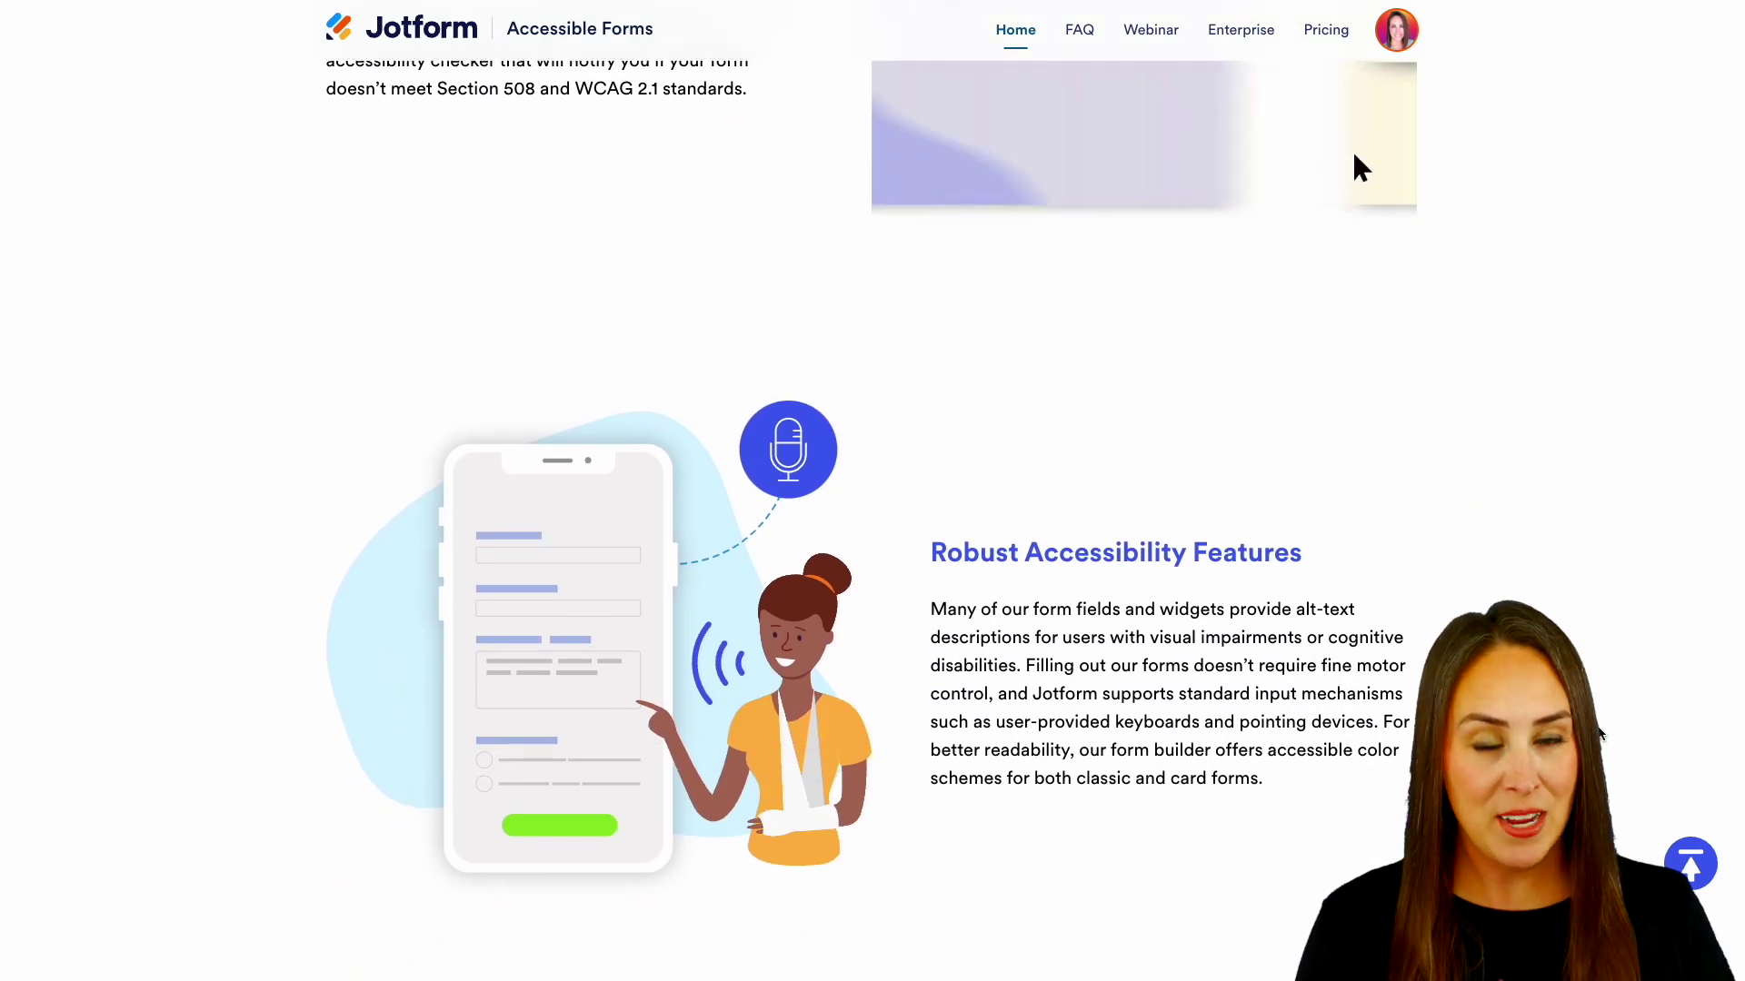
scroll(380, 400, "down", 9)
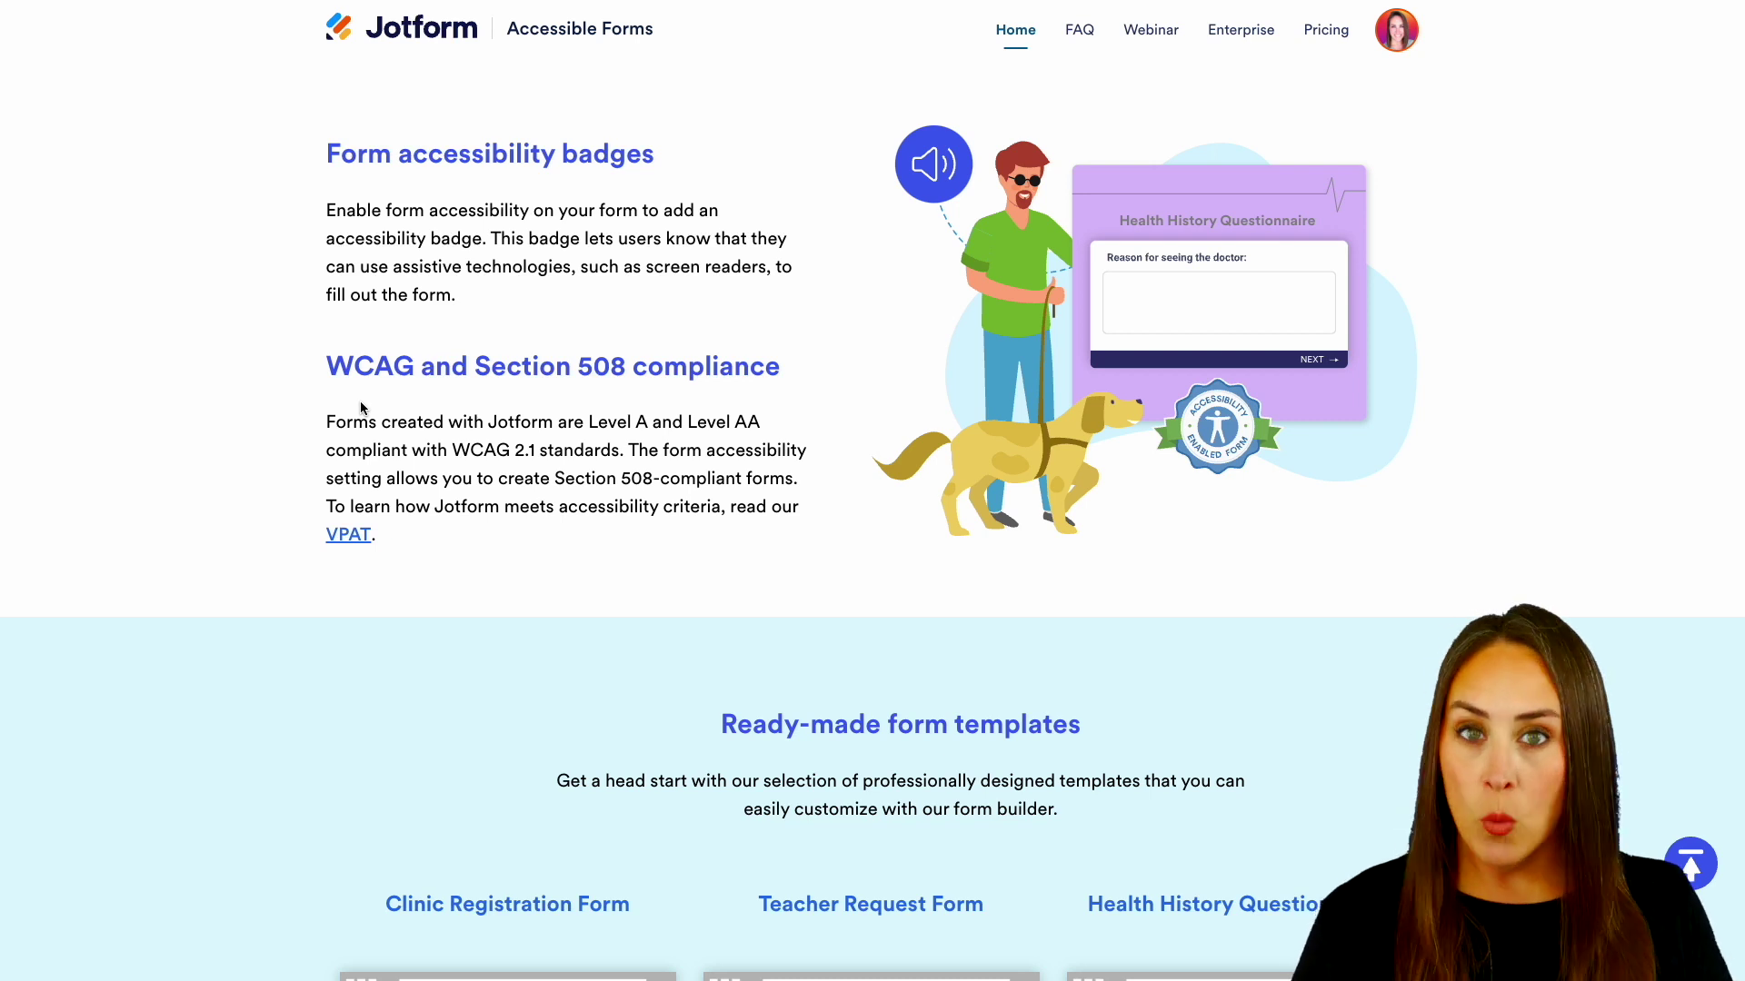
scroll(1314, 529, "down", 6)
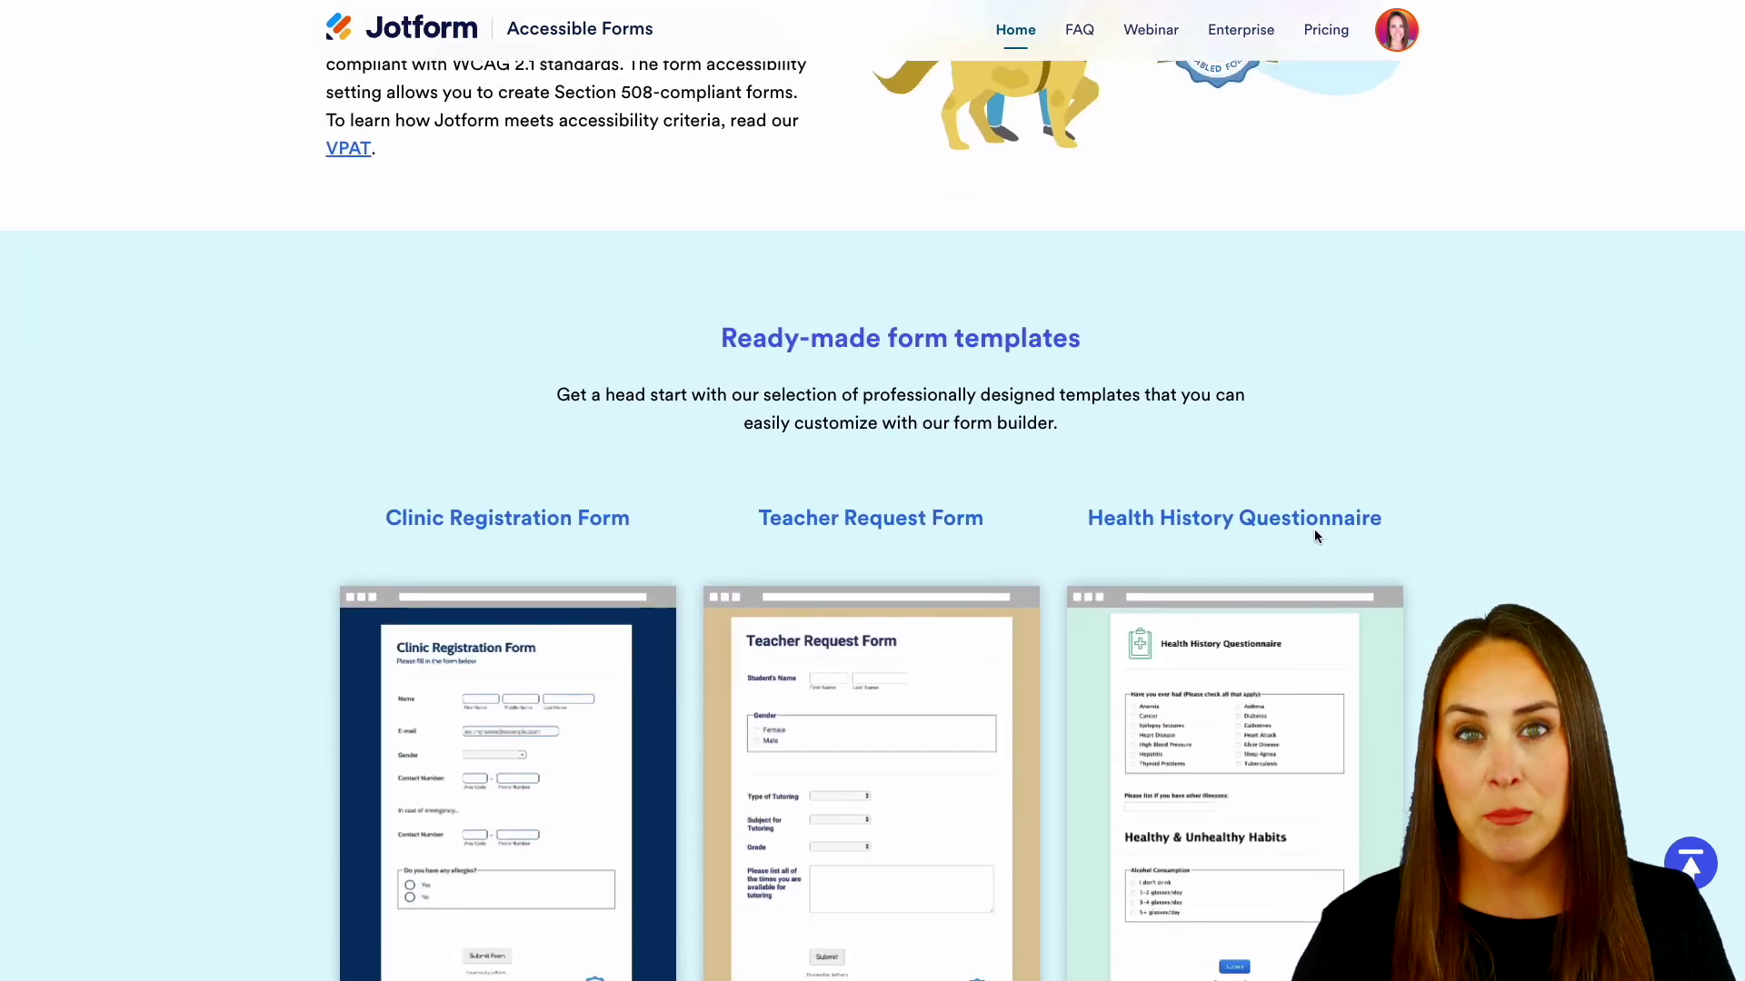
scroll(1314, 536, "down", 1)
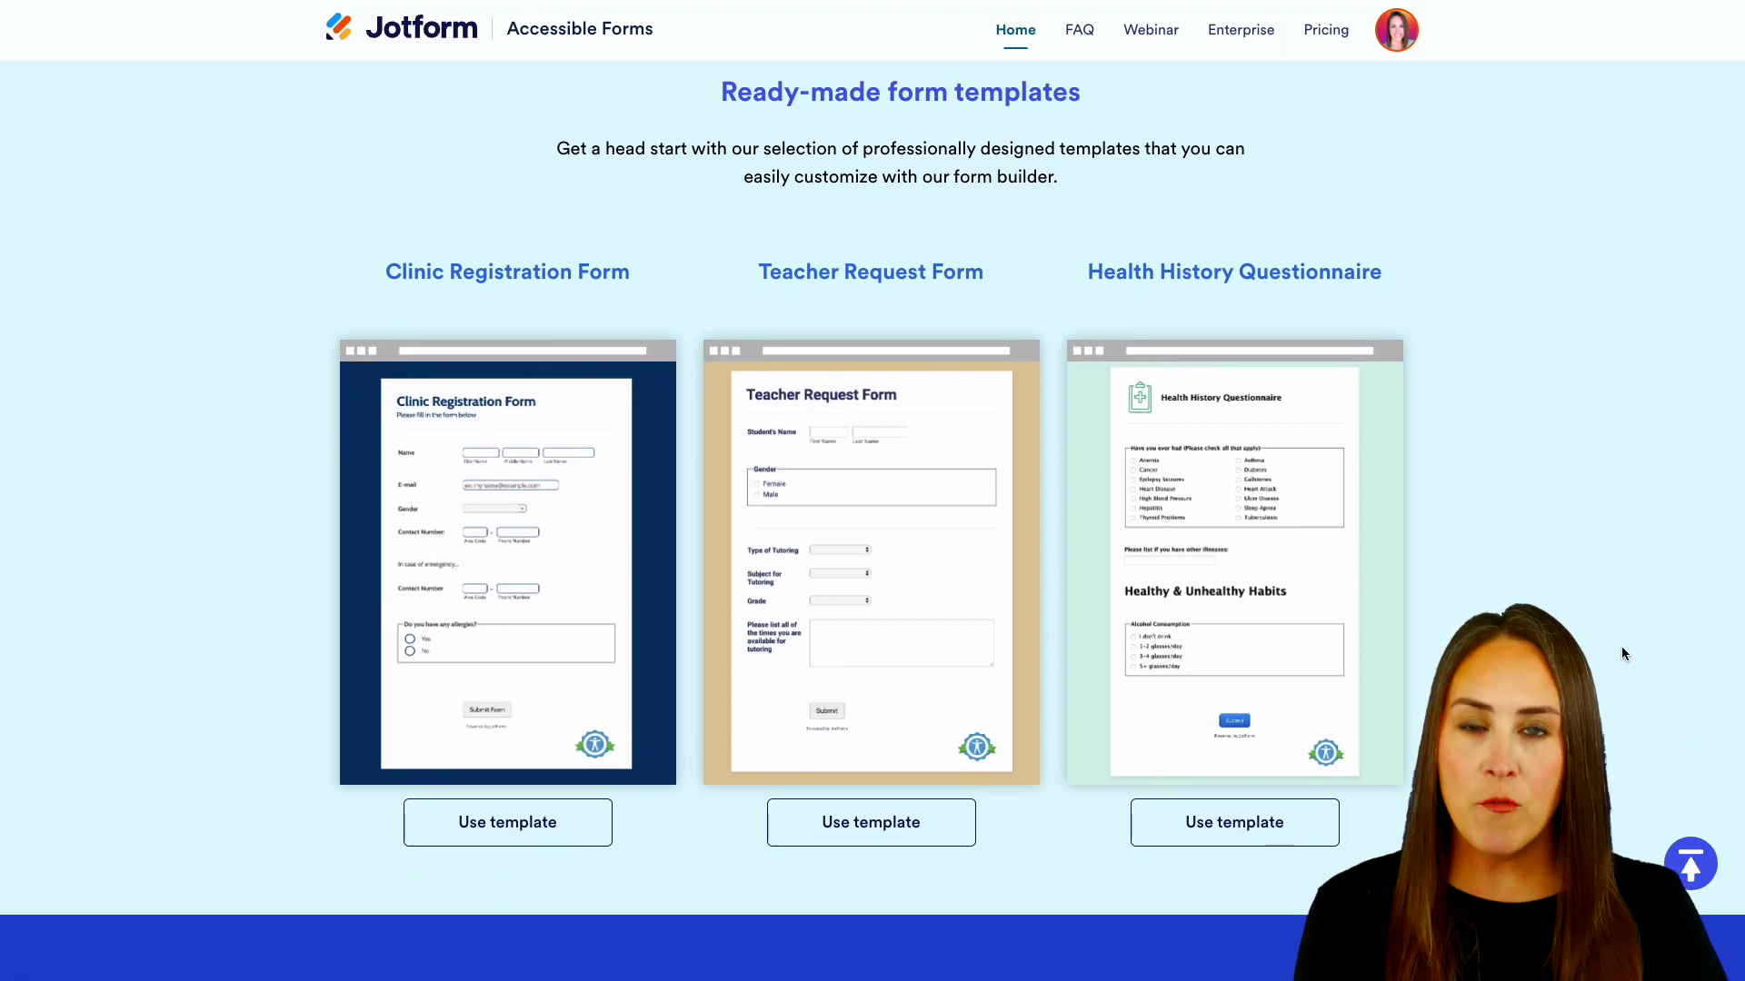
scroll(1612, 640, "up", 15)
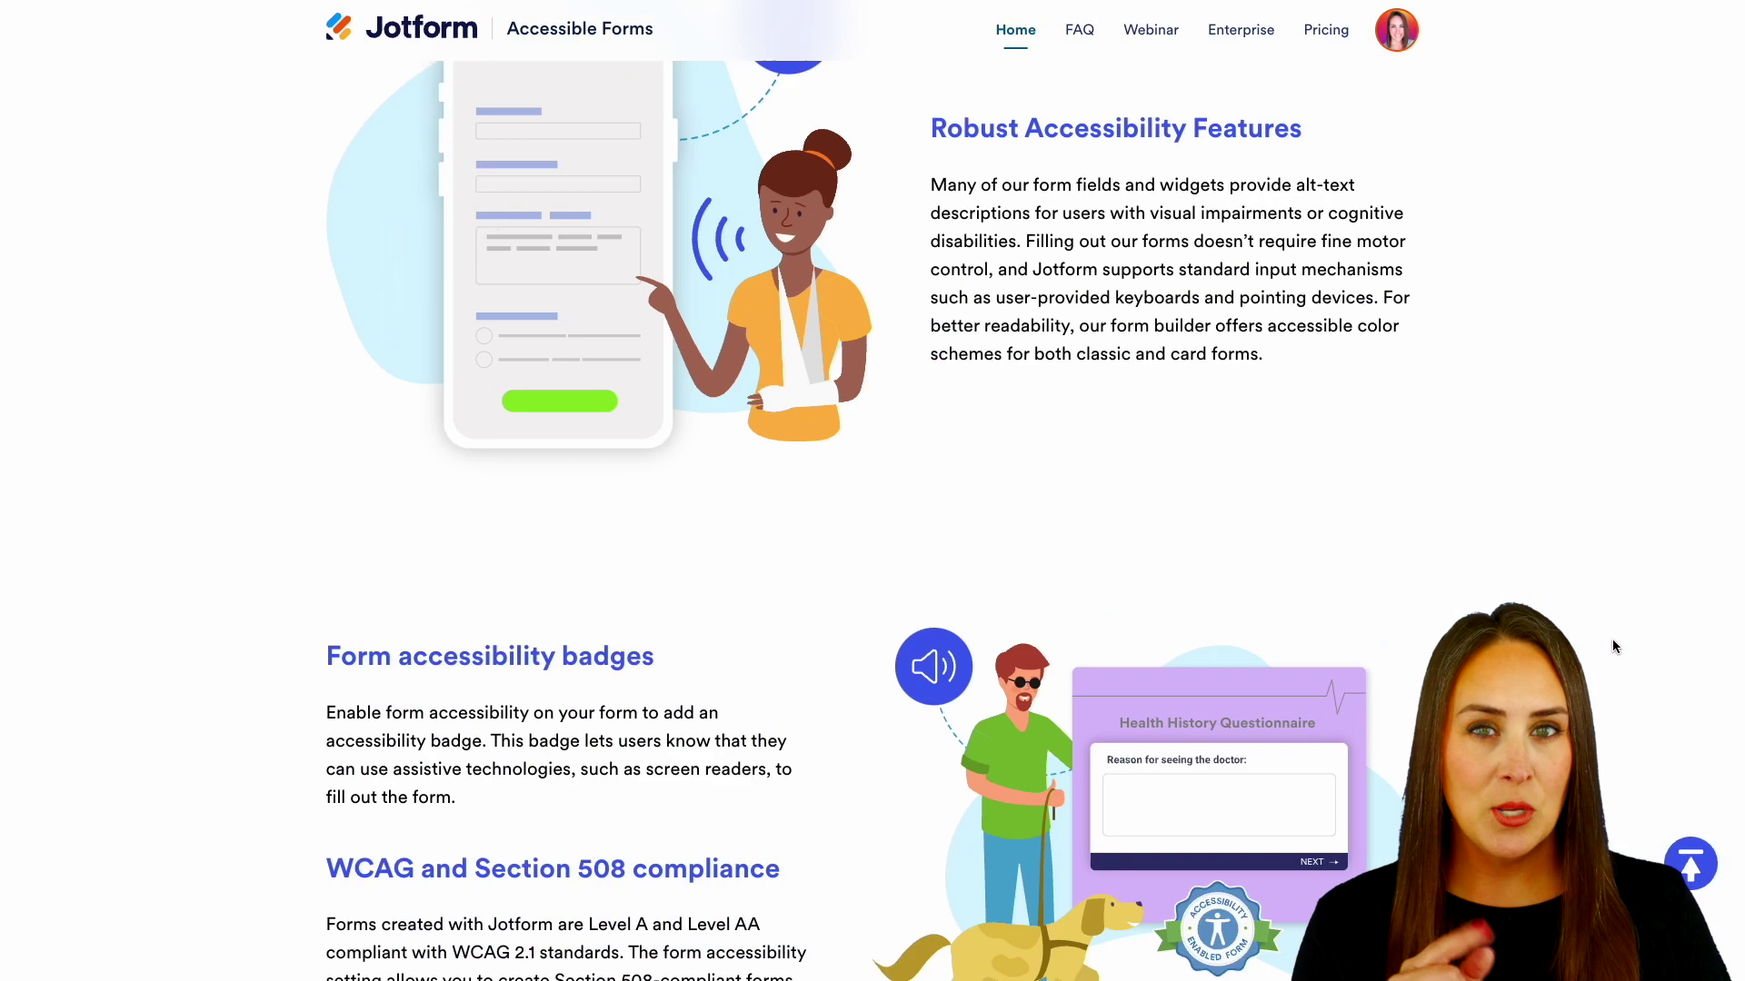
scroll(1612, 639, "up", 7)
scroll(1612, 639, "up", 10)
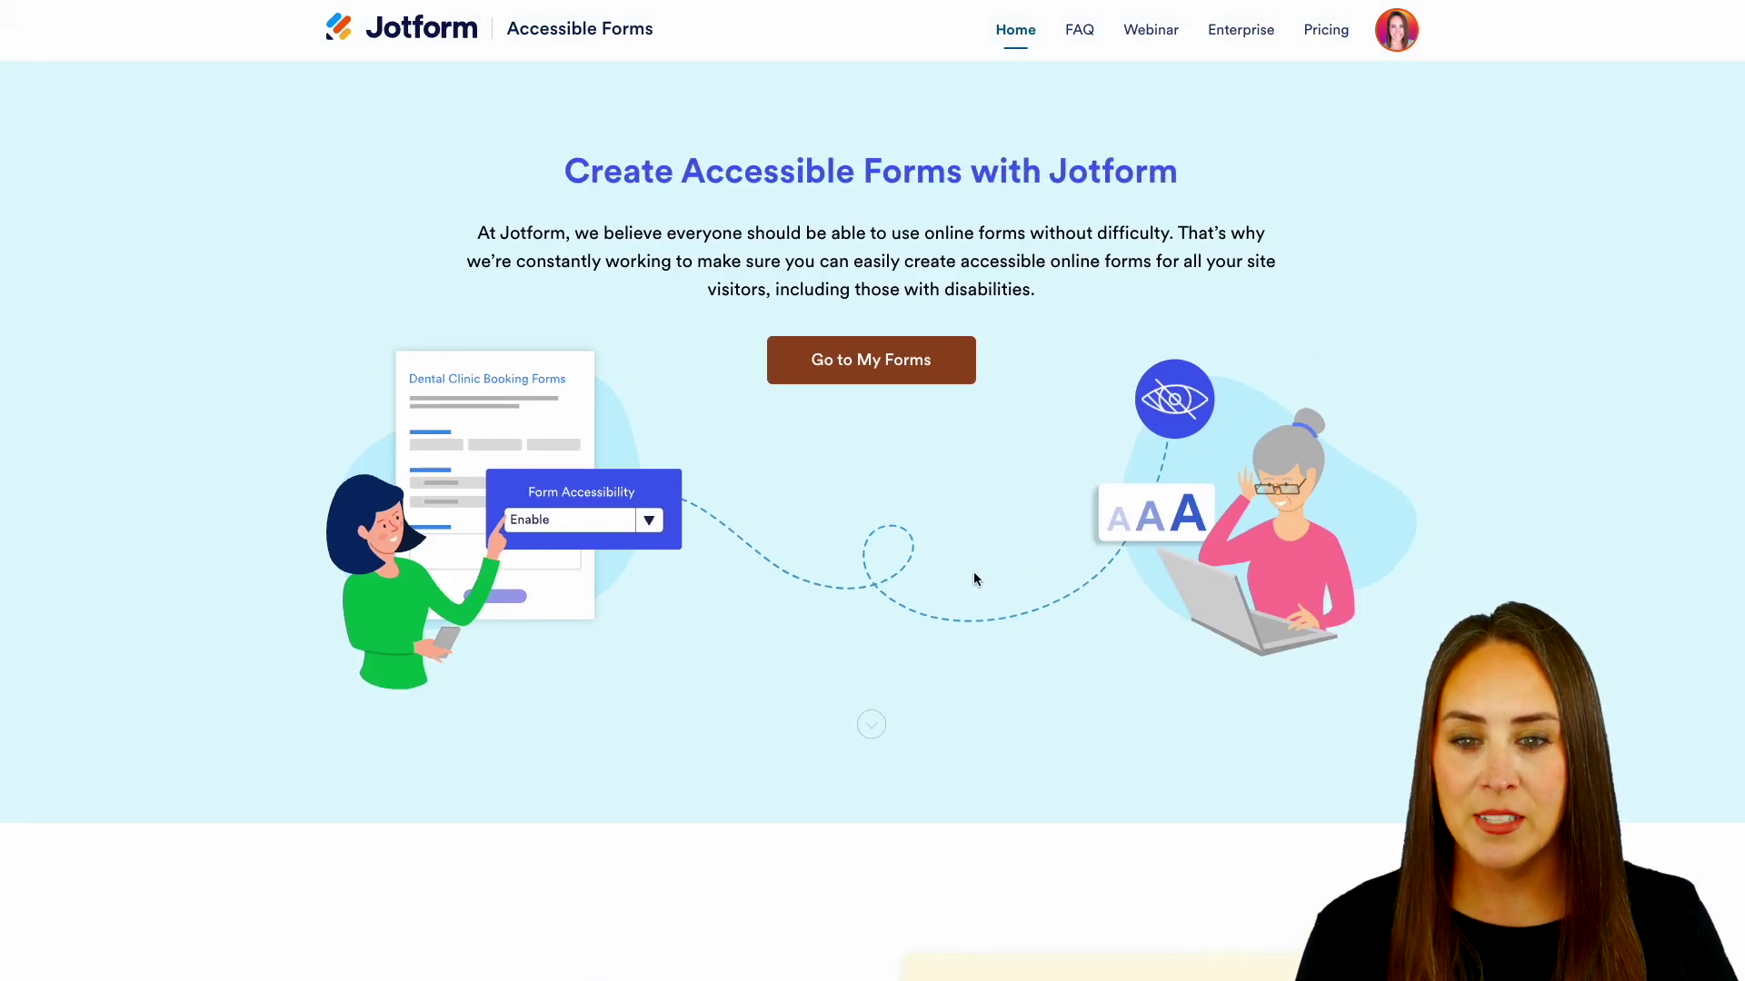
left_click(829, 362)
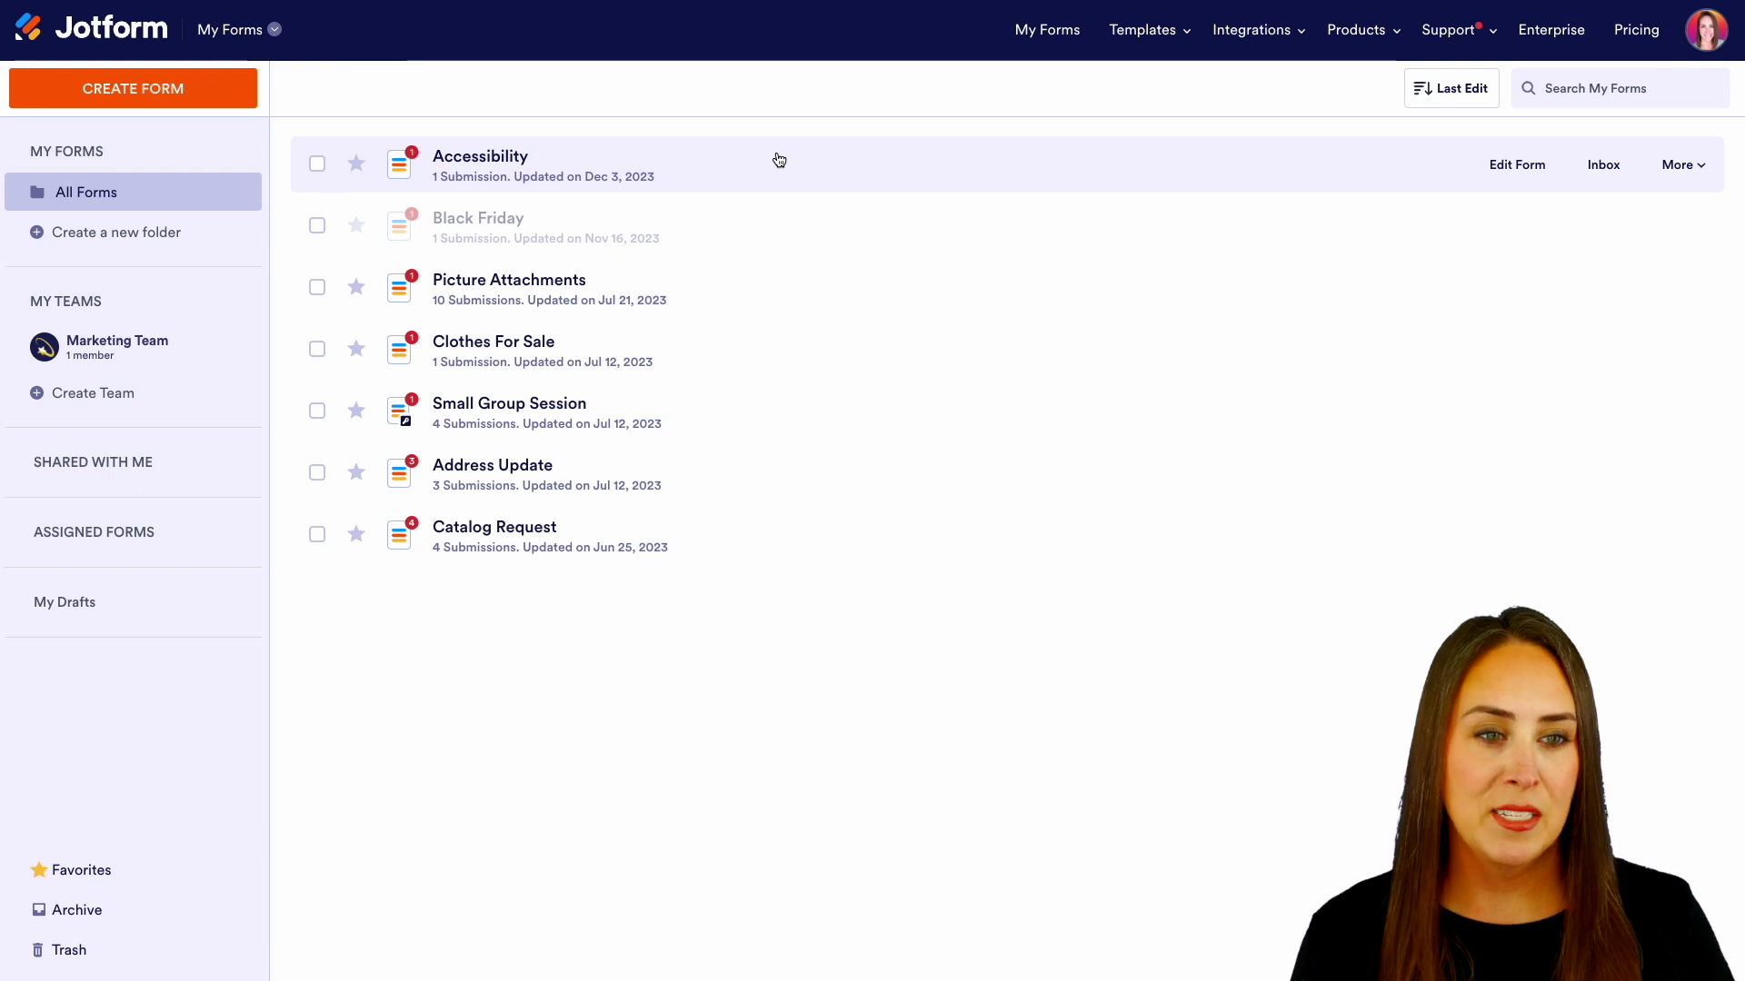
left_click(1532, 171)
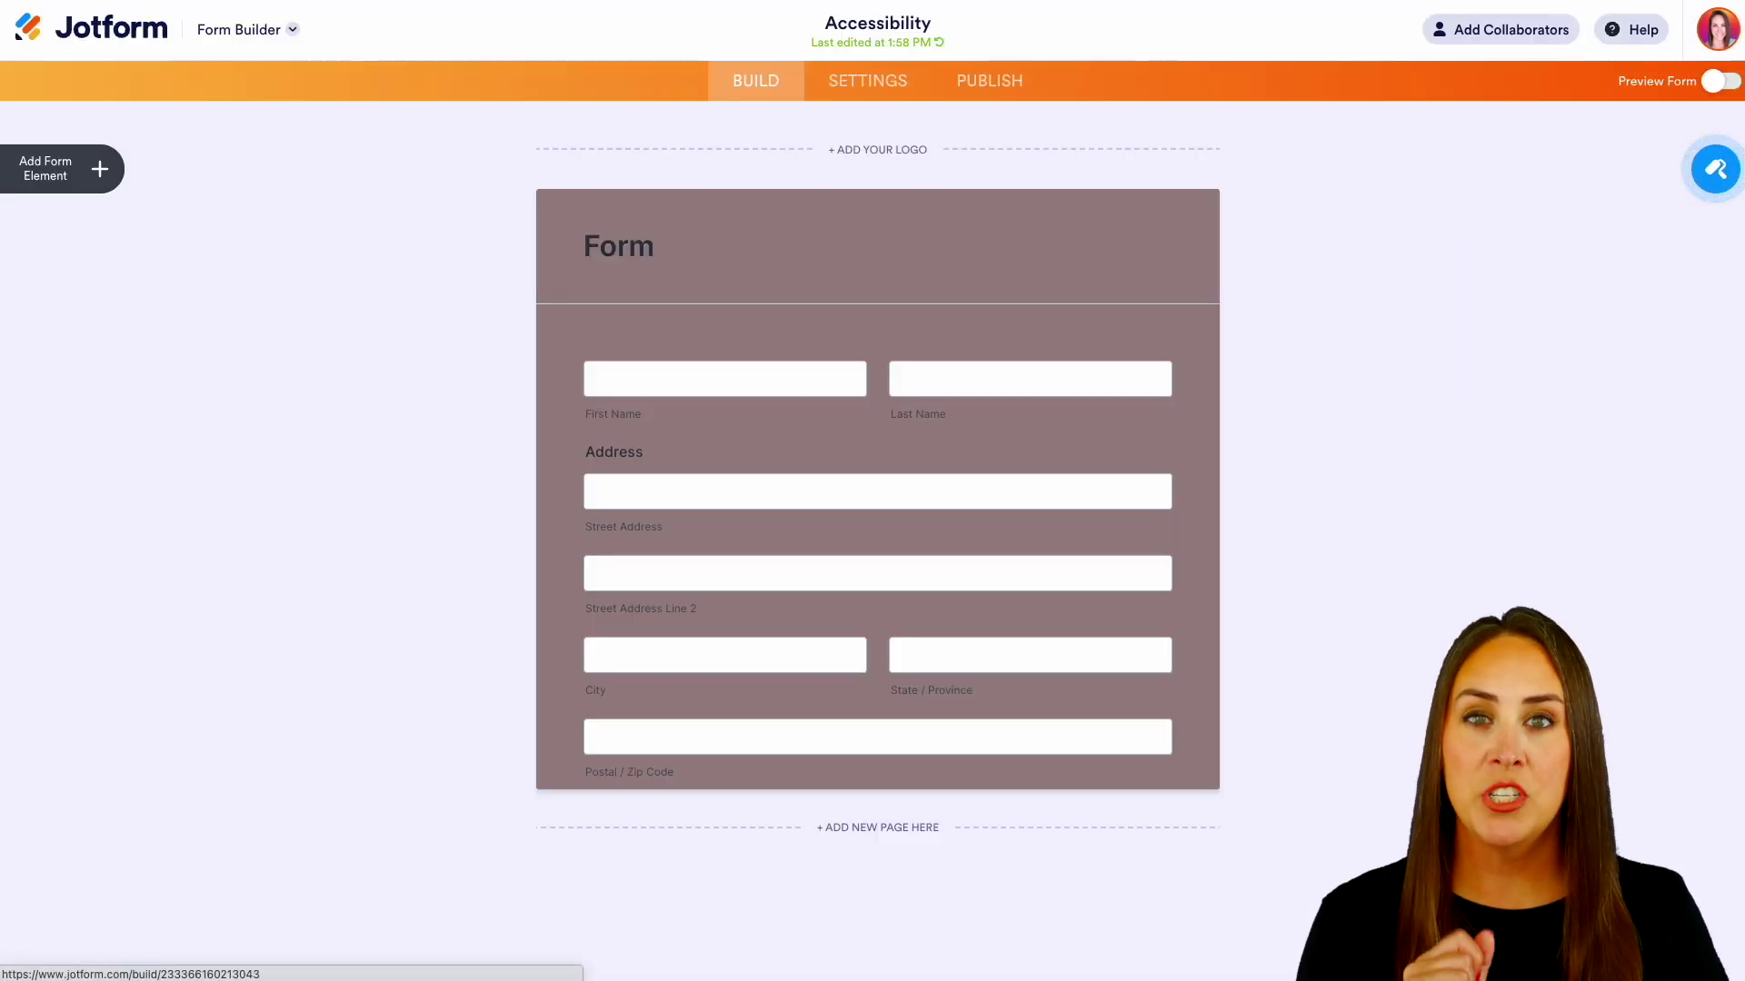
Expand the form's settings and reveal the Form Accessibility option, currently Disabled.
left_click(845, 80)
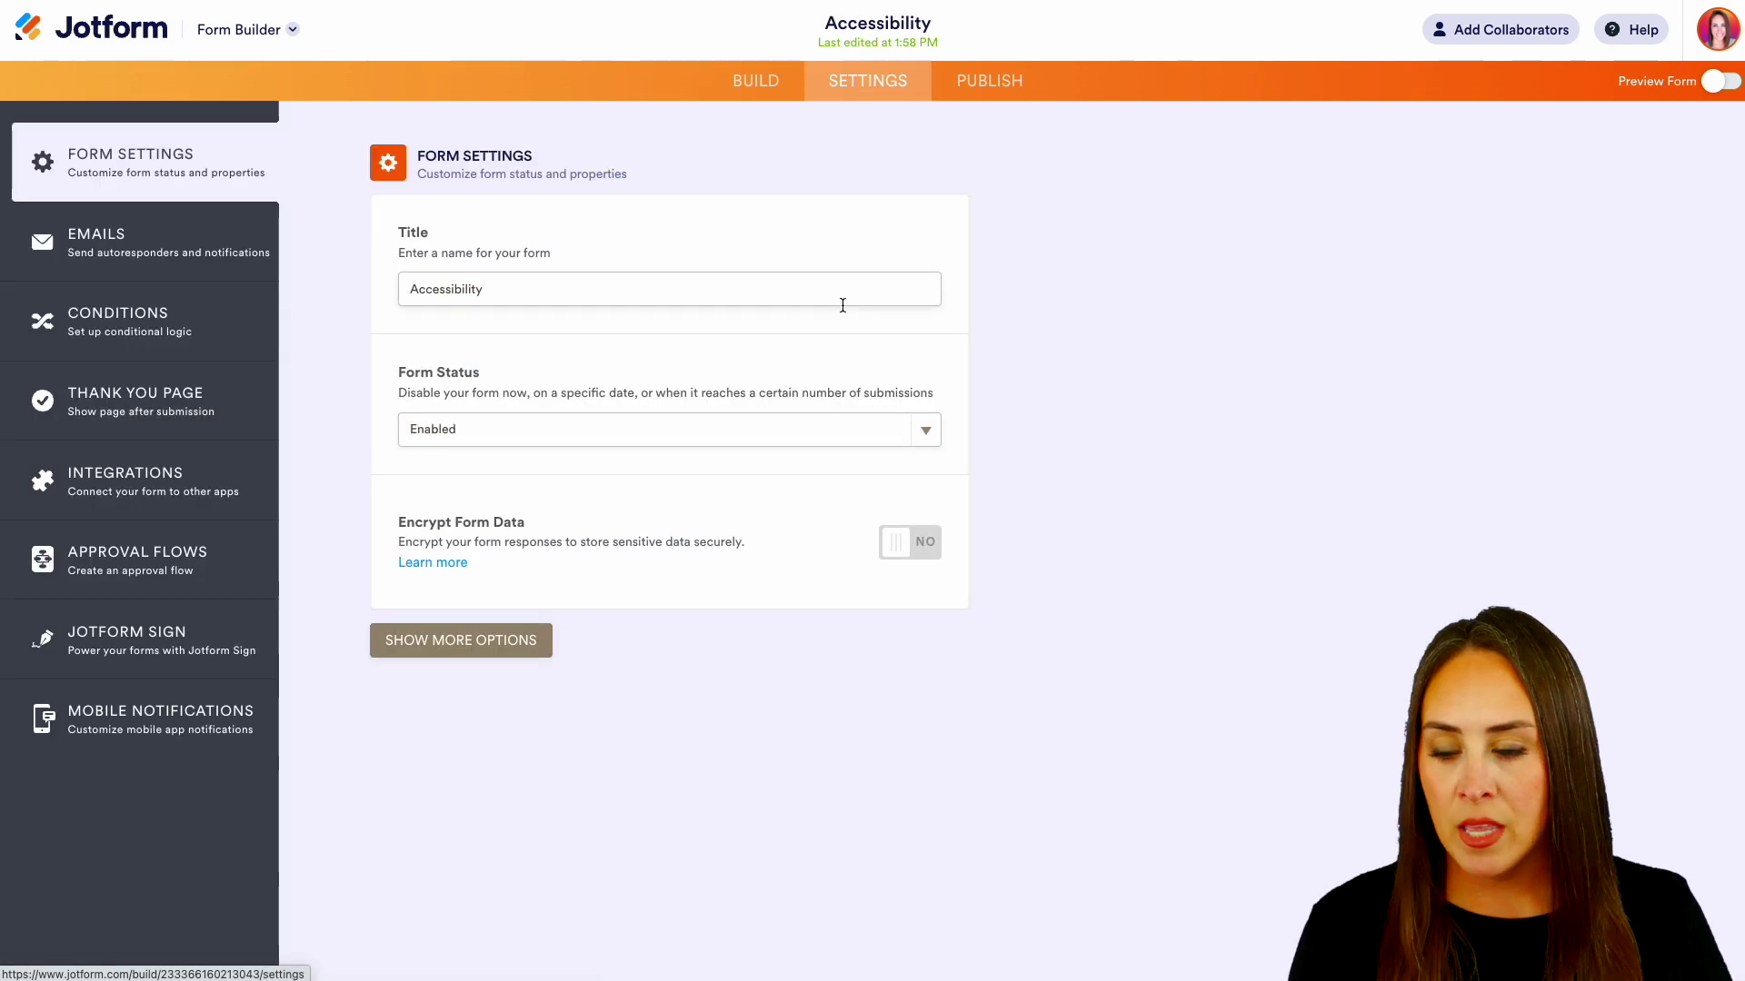
left_click(426, 647)
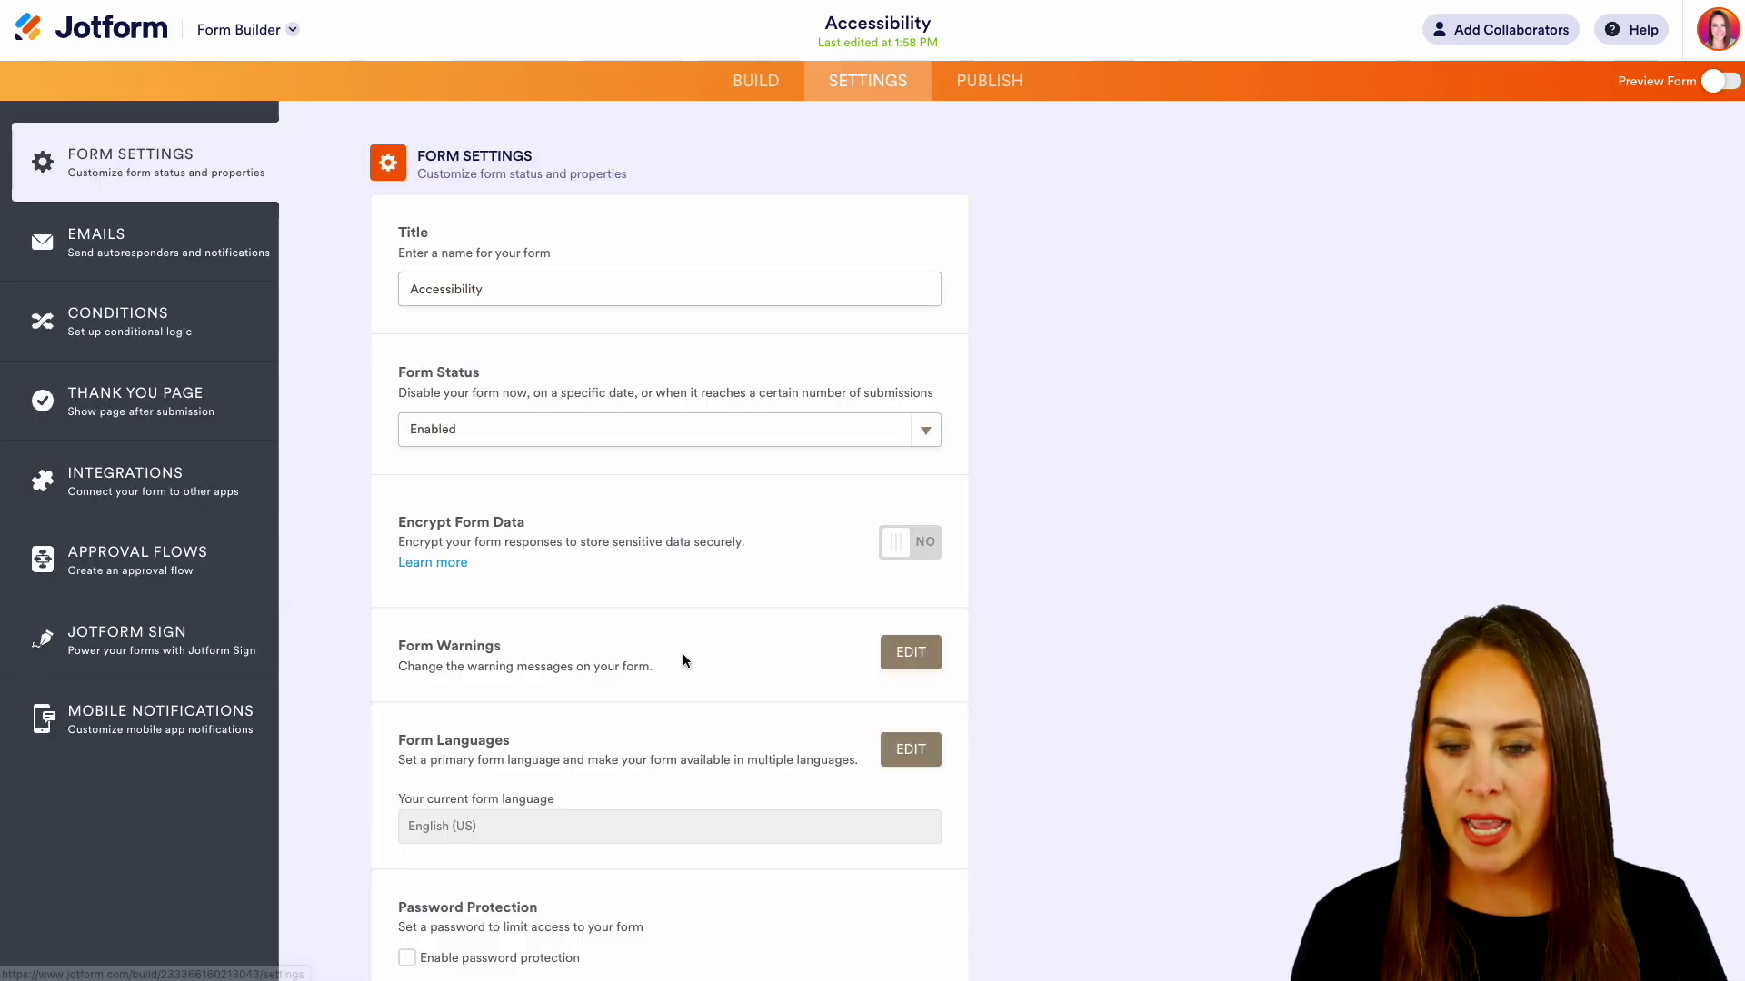
scroll(1225, 635, "down", 2)
scroll(1225, 634, "down", 10)
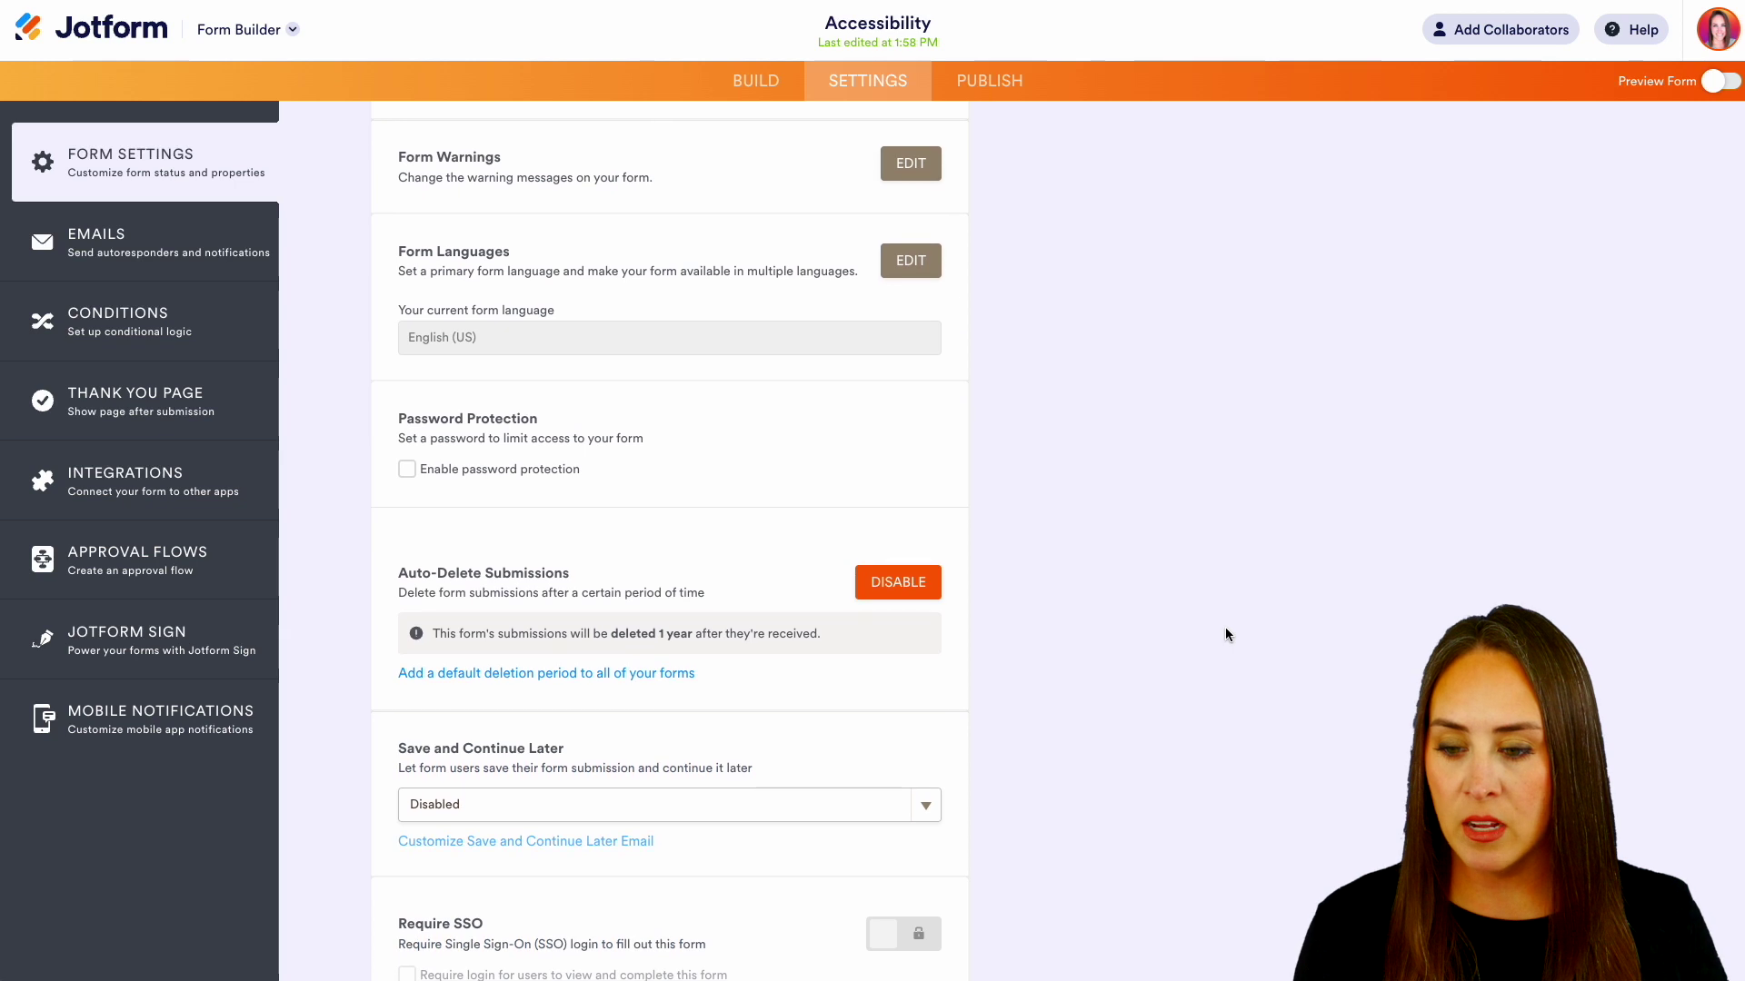
scroll(1225, 634, "down", 6)
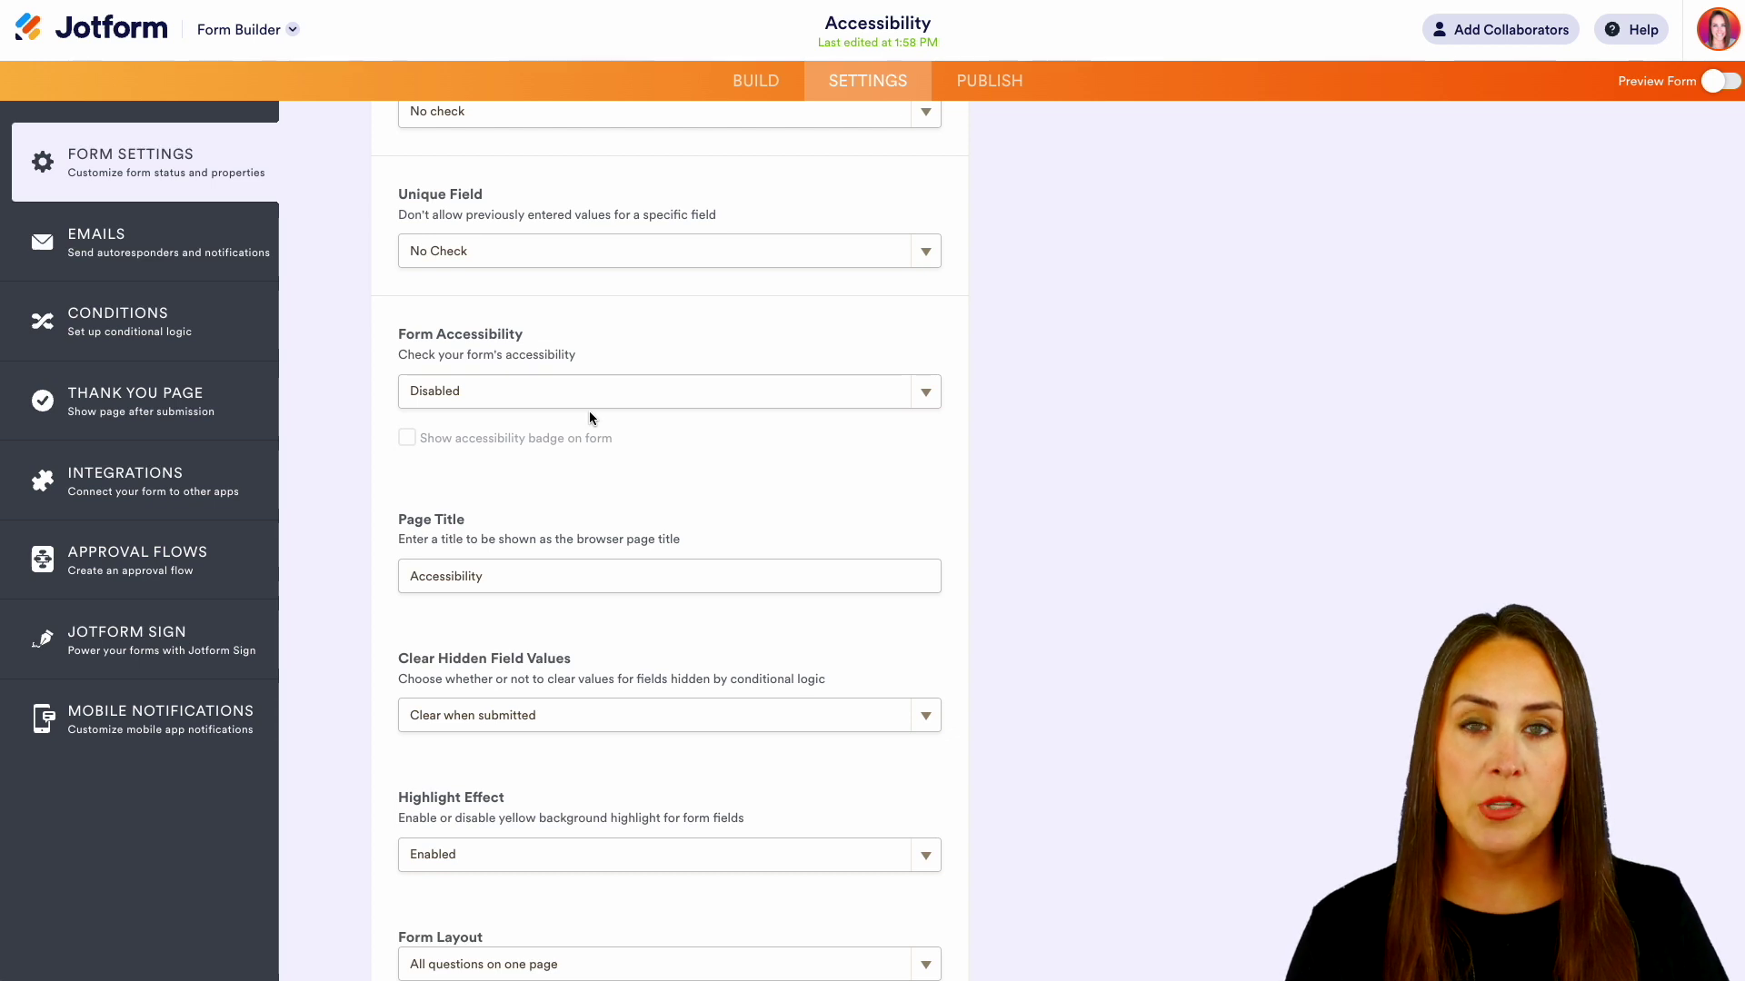
Set Form Accessibility to Enabled.
left_click(614, 394)
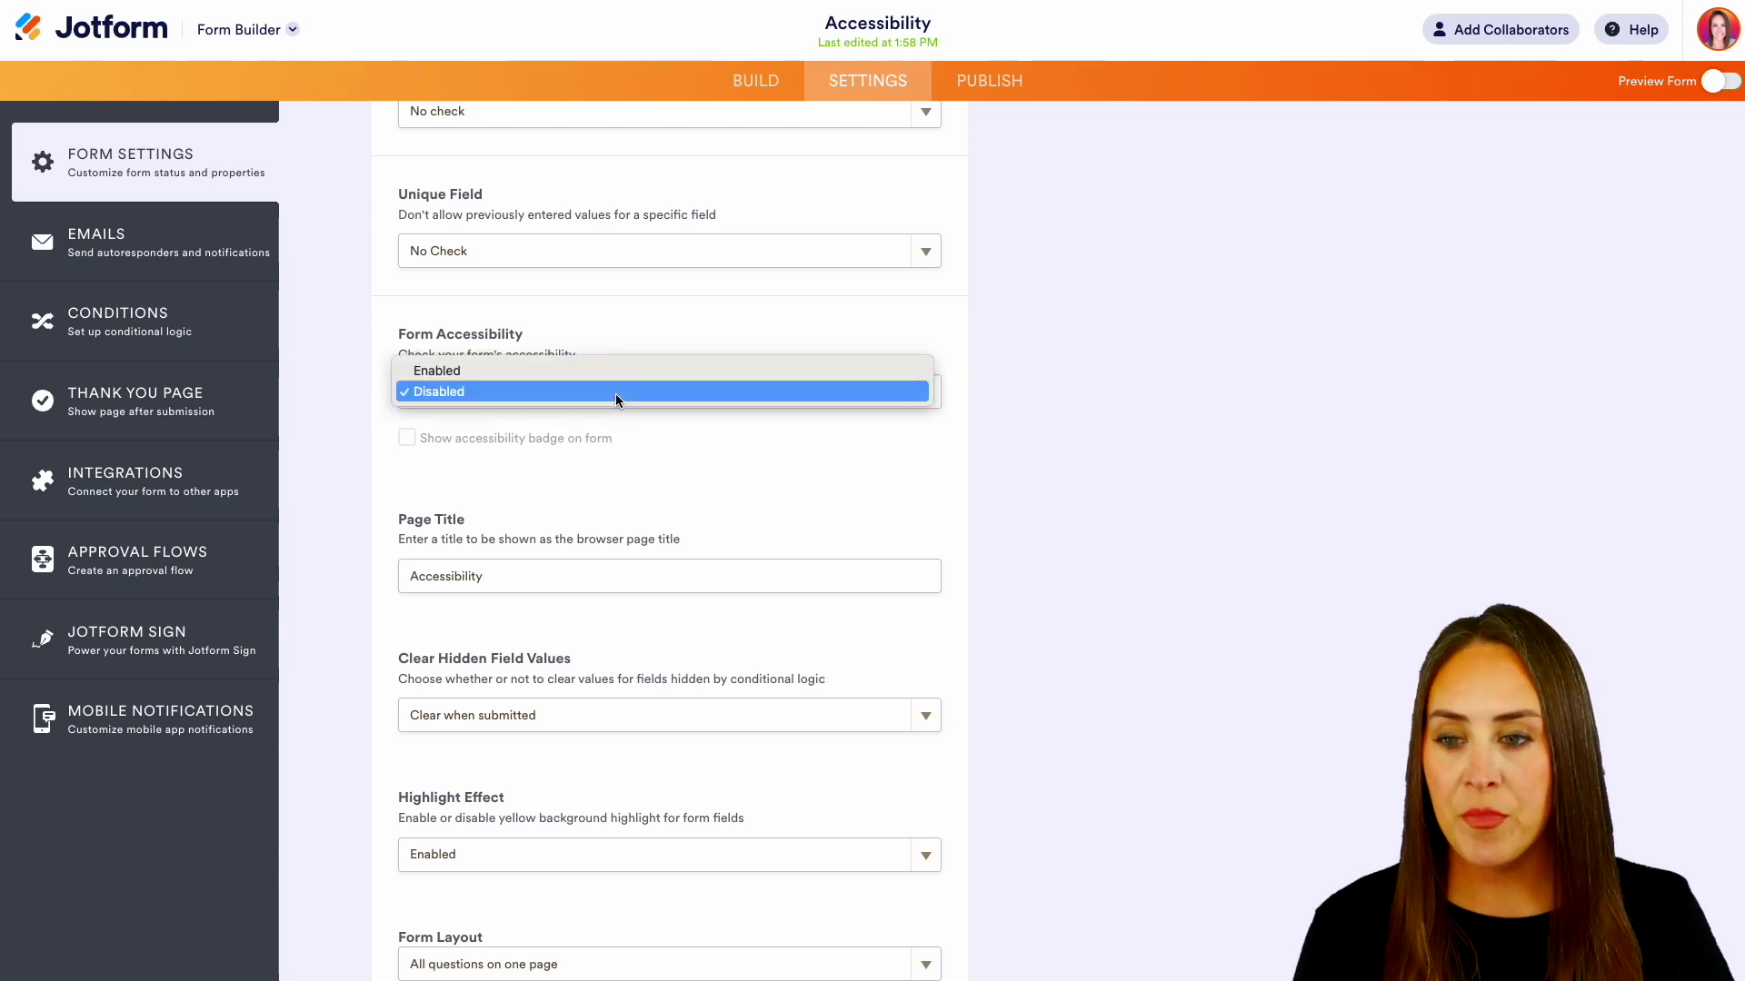
left_click(449, 372)
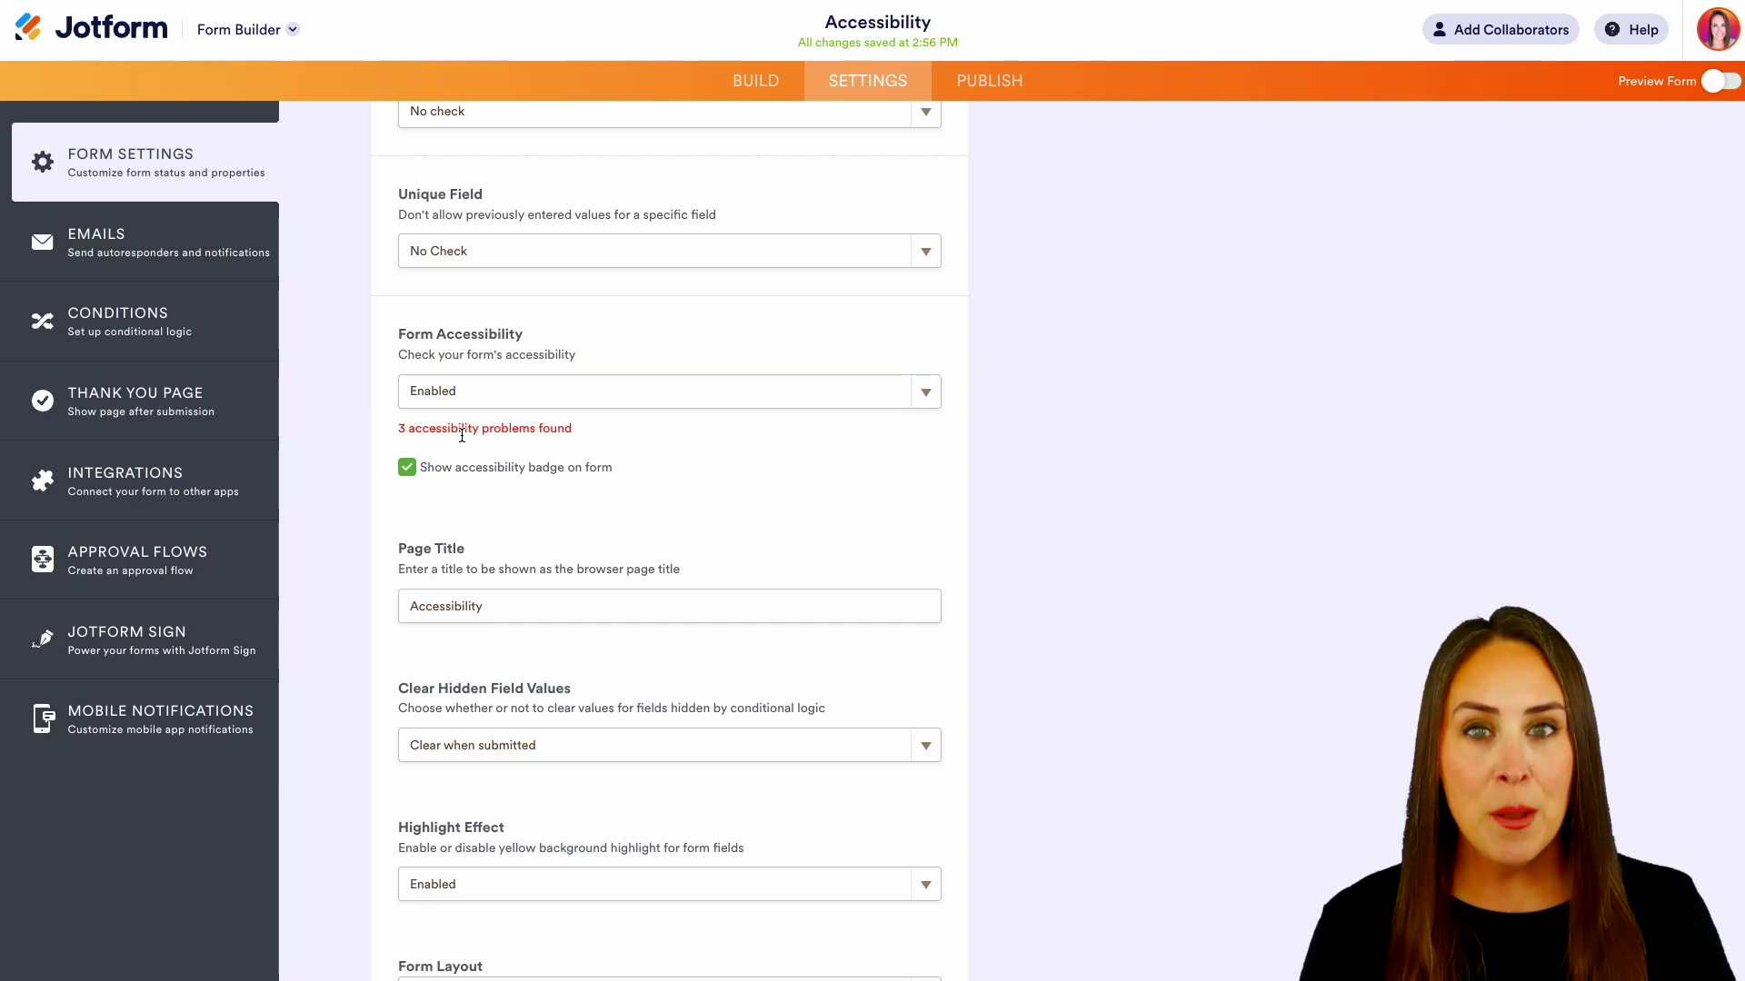
Back in the builder, add the missing Submit button from the accessibility warning.
left_click(758, 80)
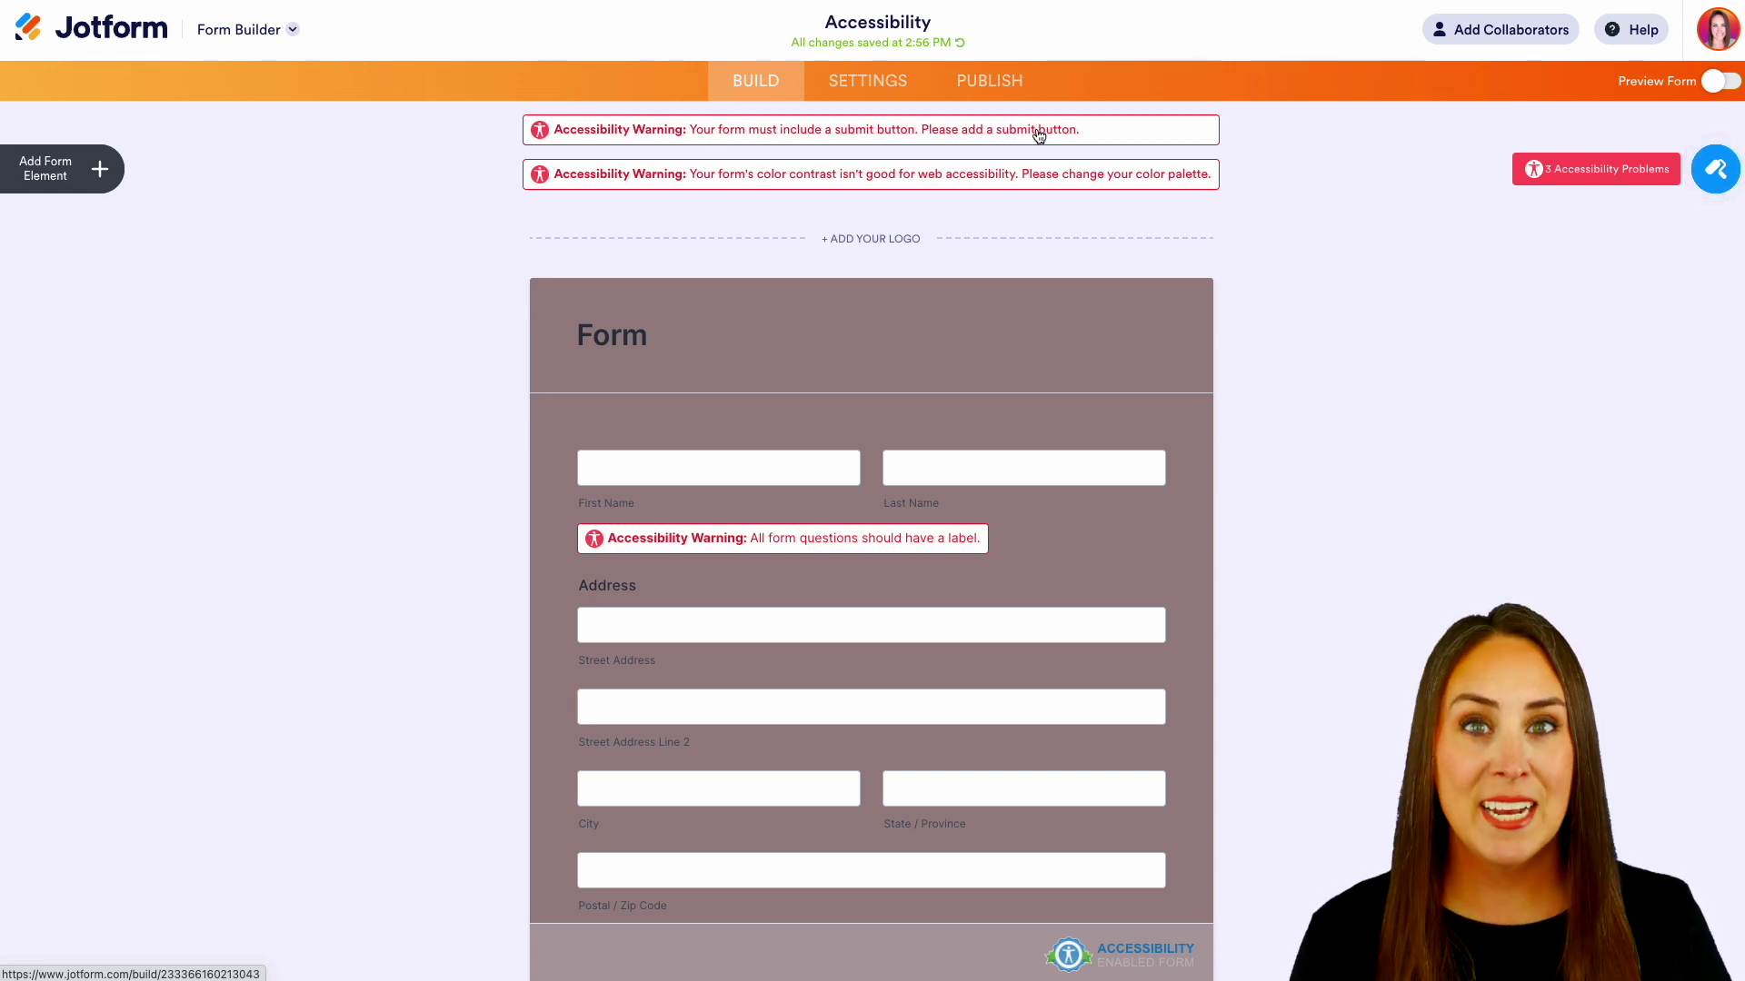
left_click(838, 135)
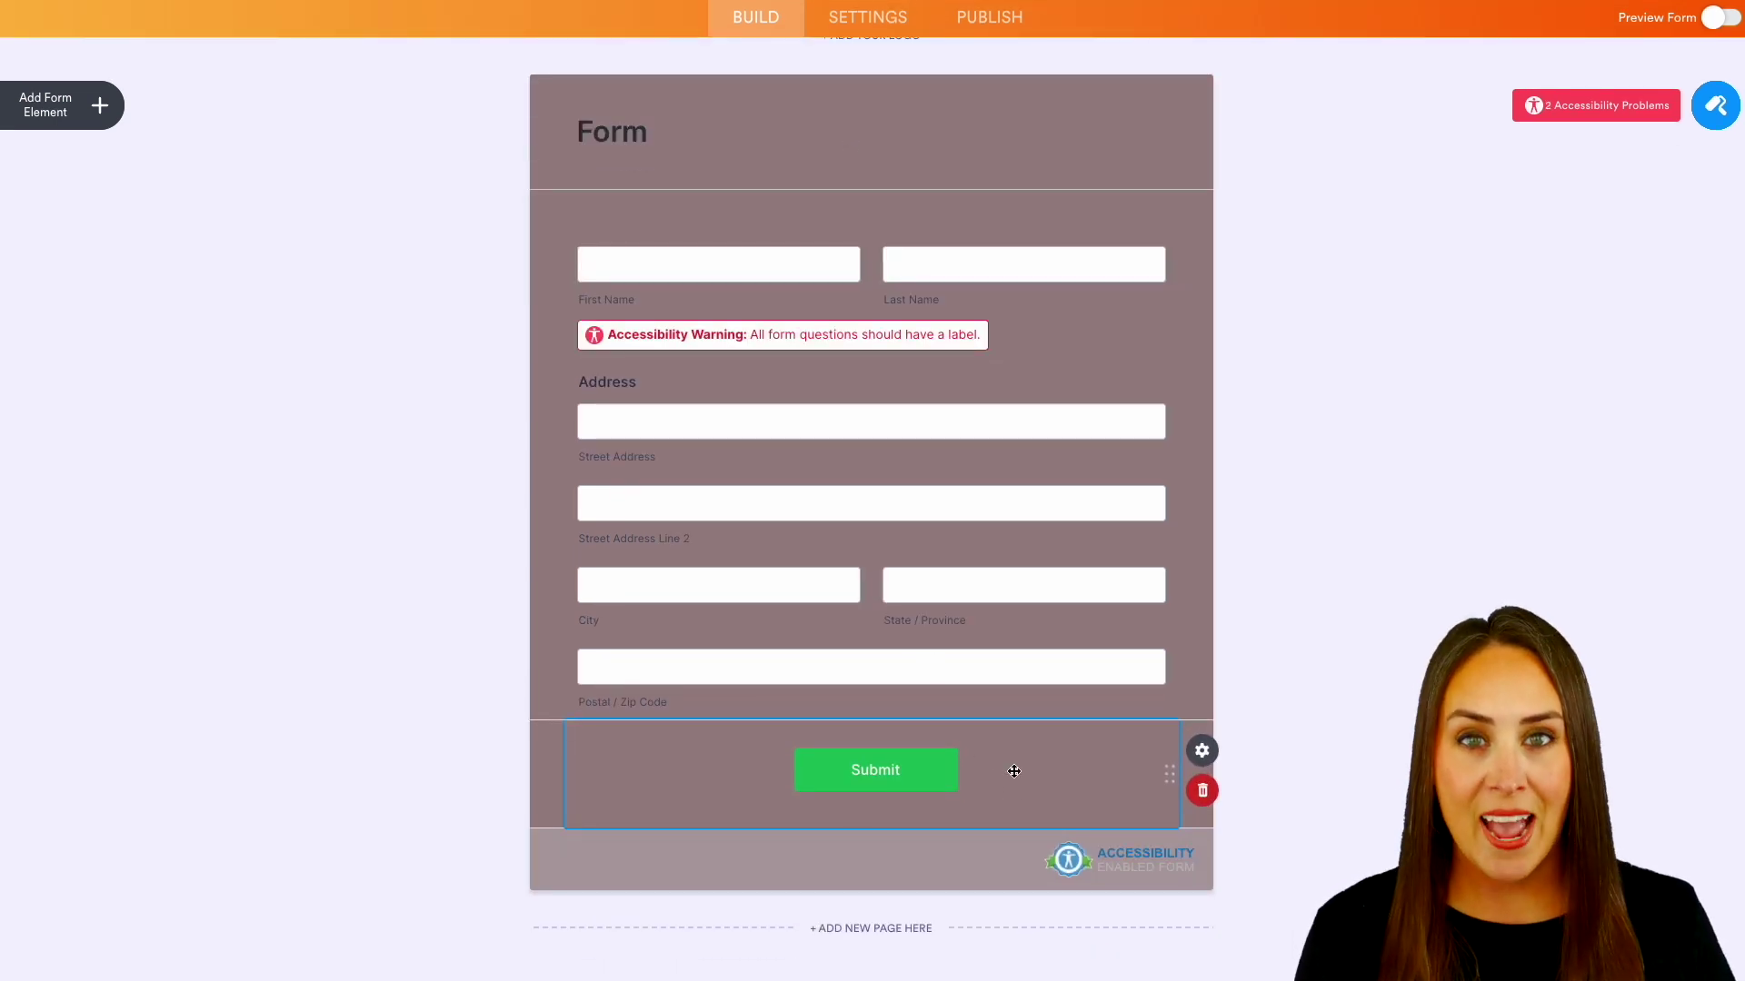
scroll(836, 636, "up", 3)
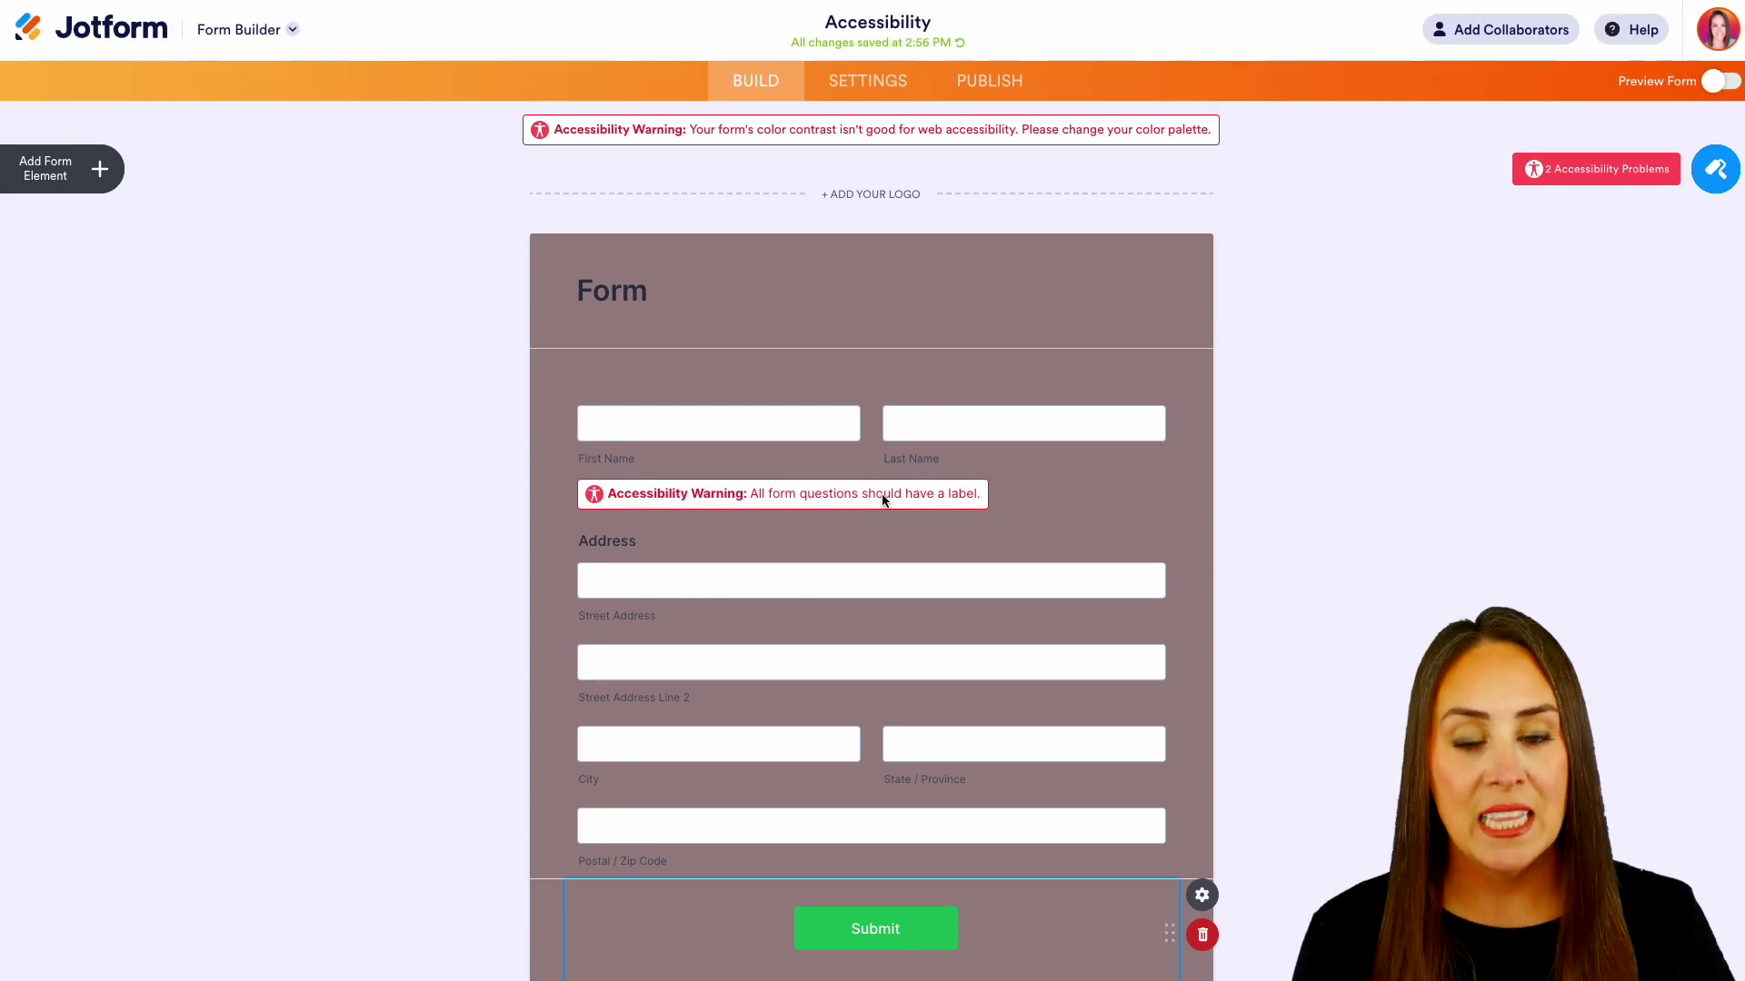
Give the empty first question the label 'Name'.
left_click(822, 496)
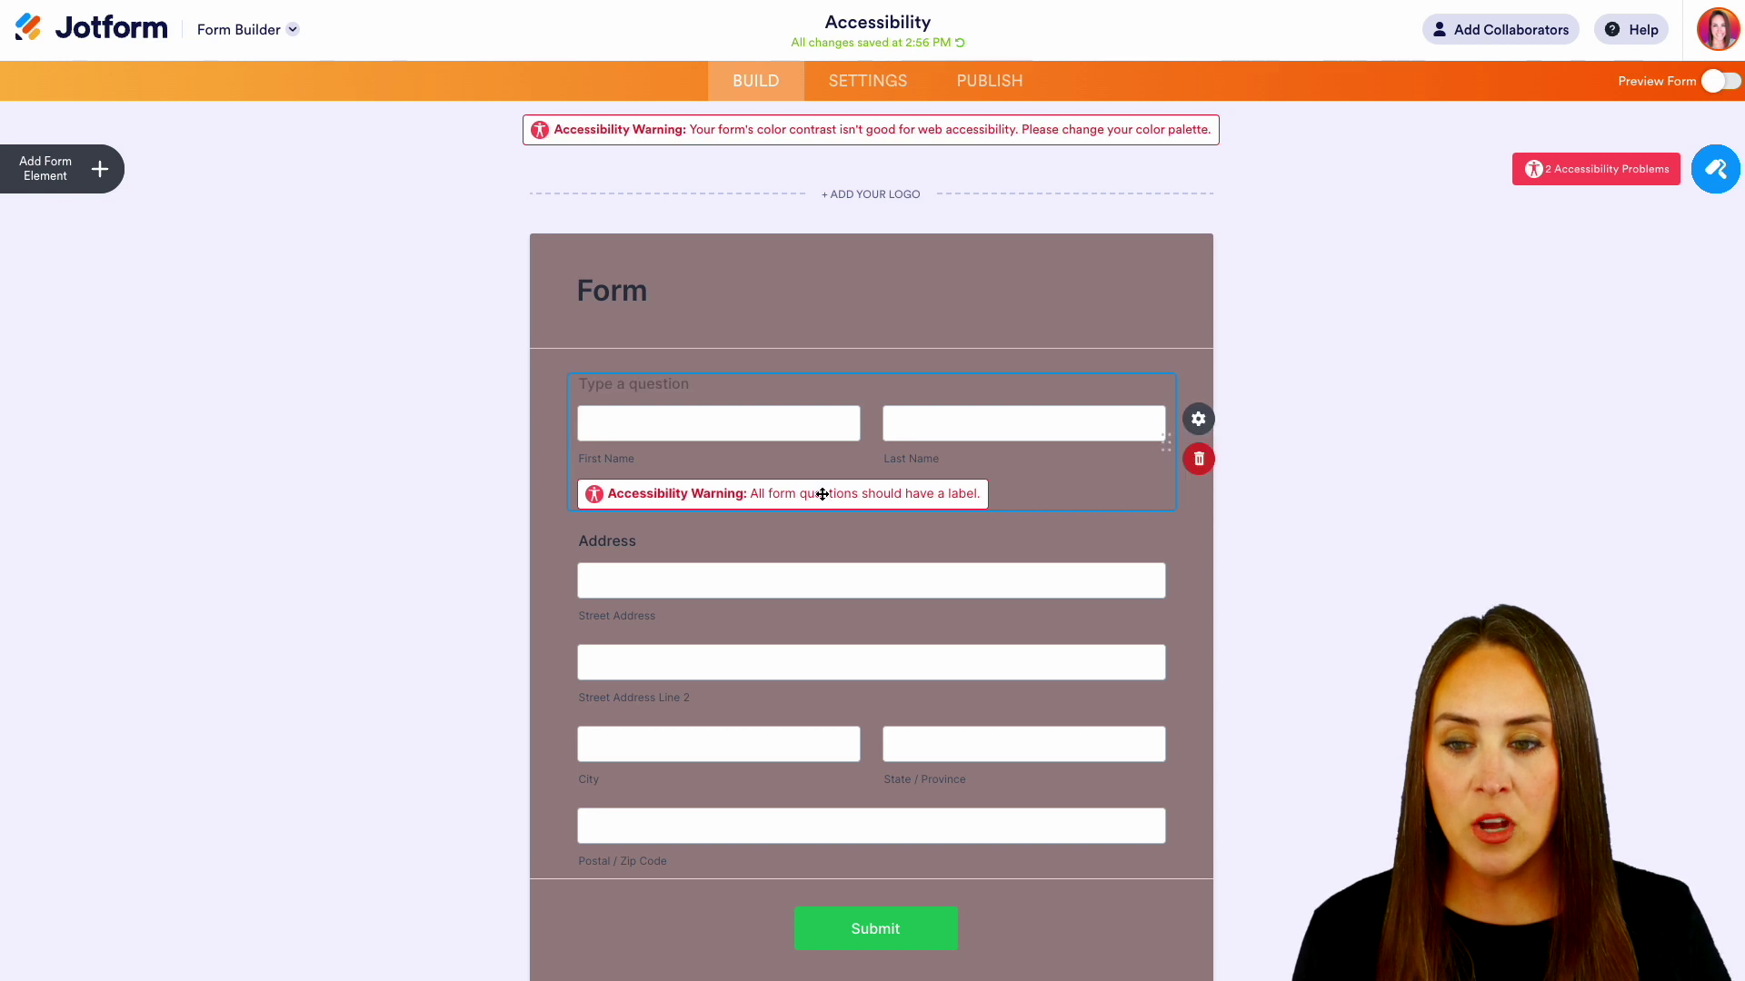
left_click(648, 386)
type("Name")
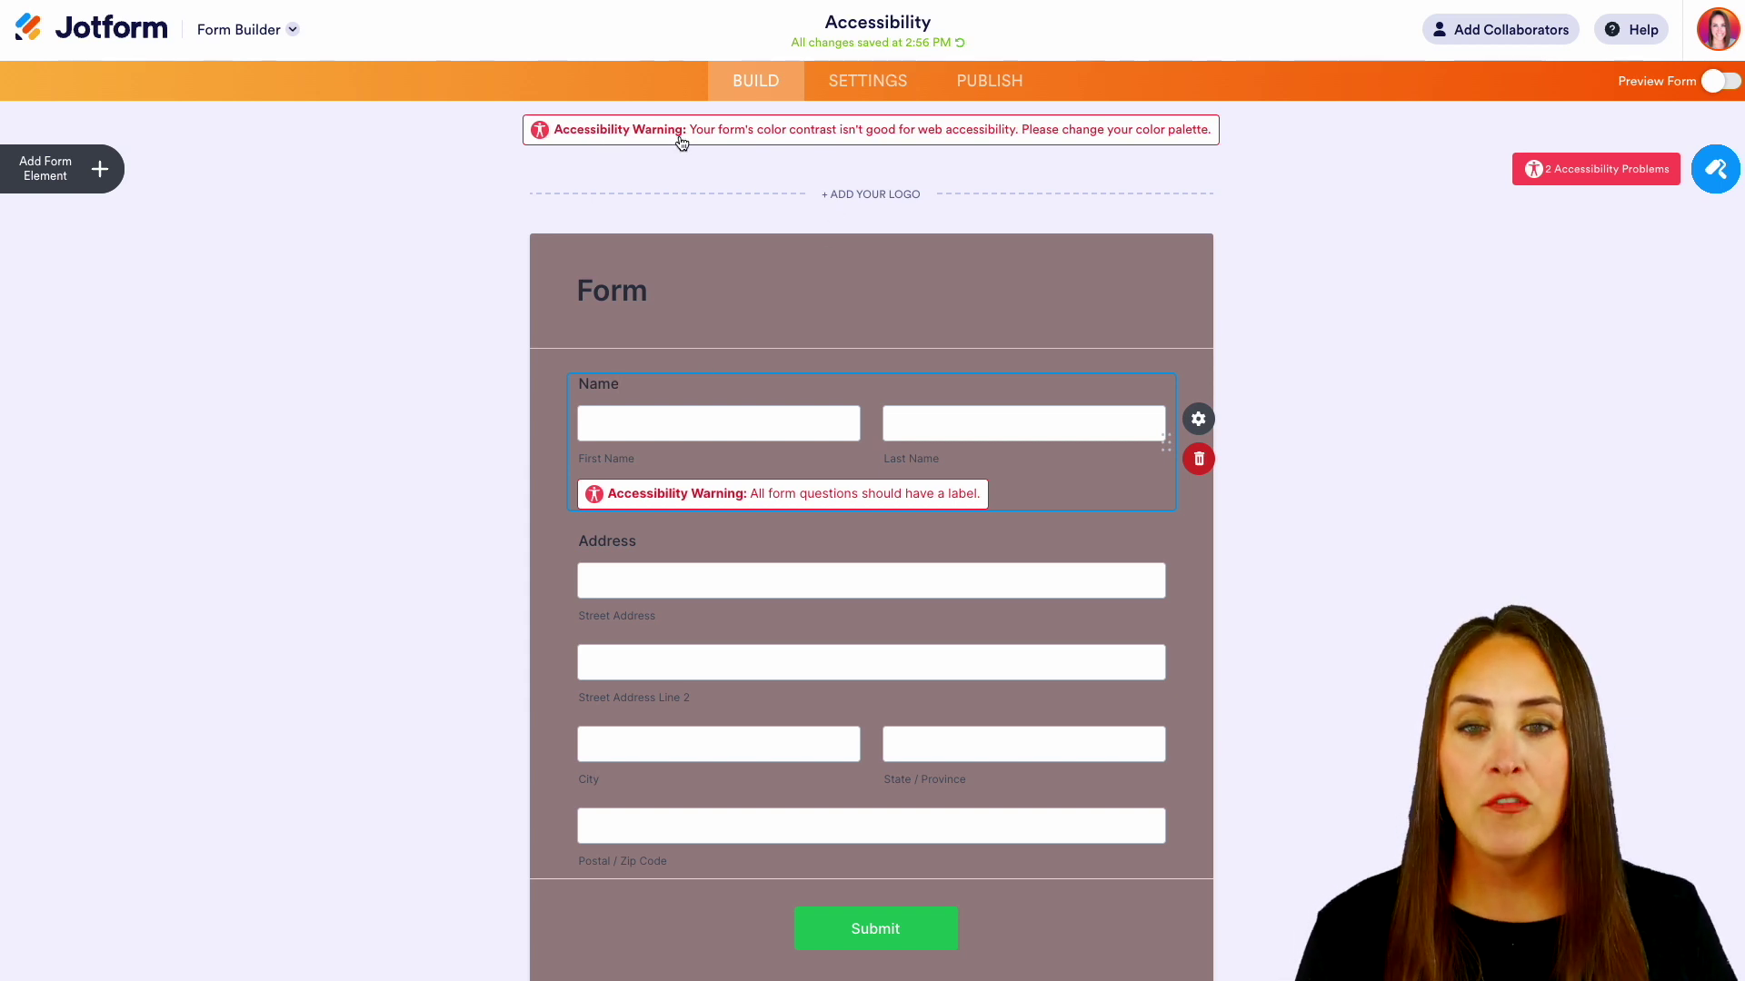
Switch the form to the white accessible color scheme (#FFFFFF) after trying red form colors.
left_click(1071, 134)
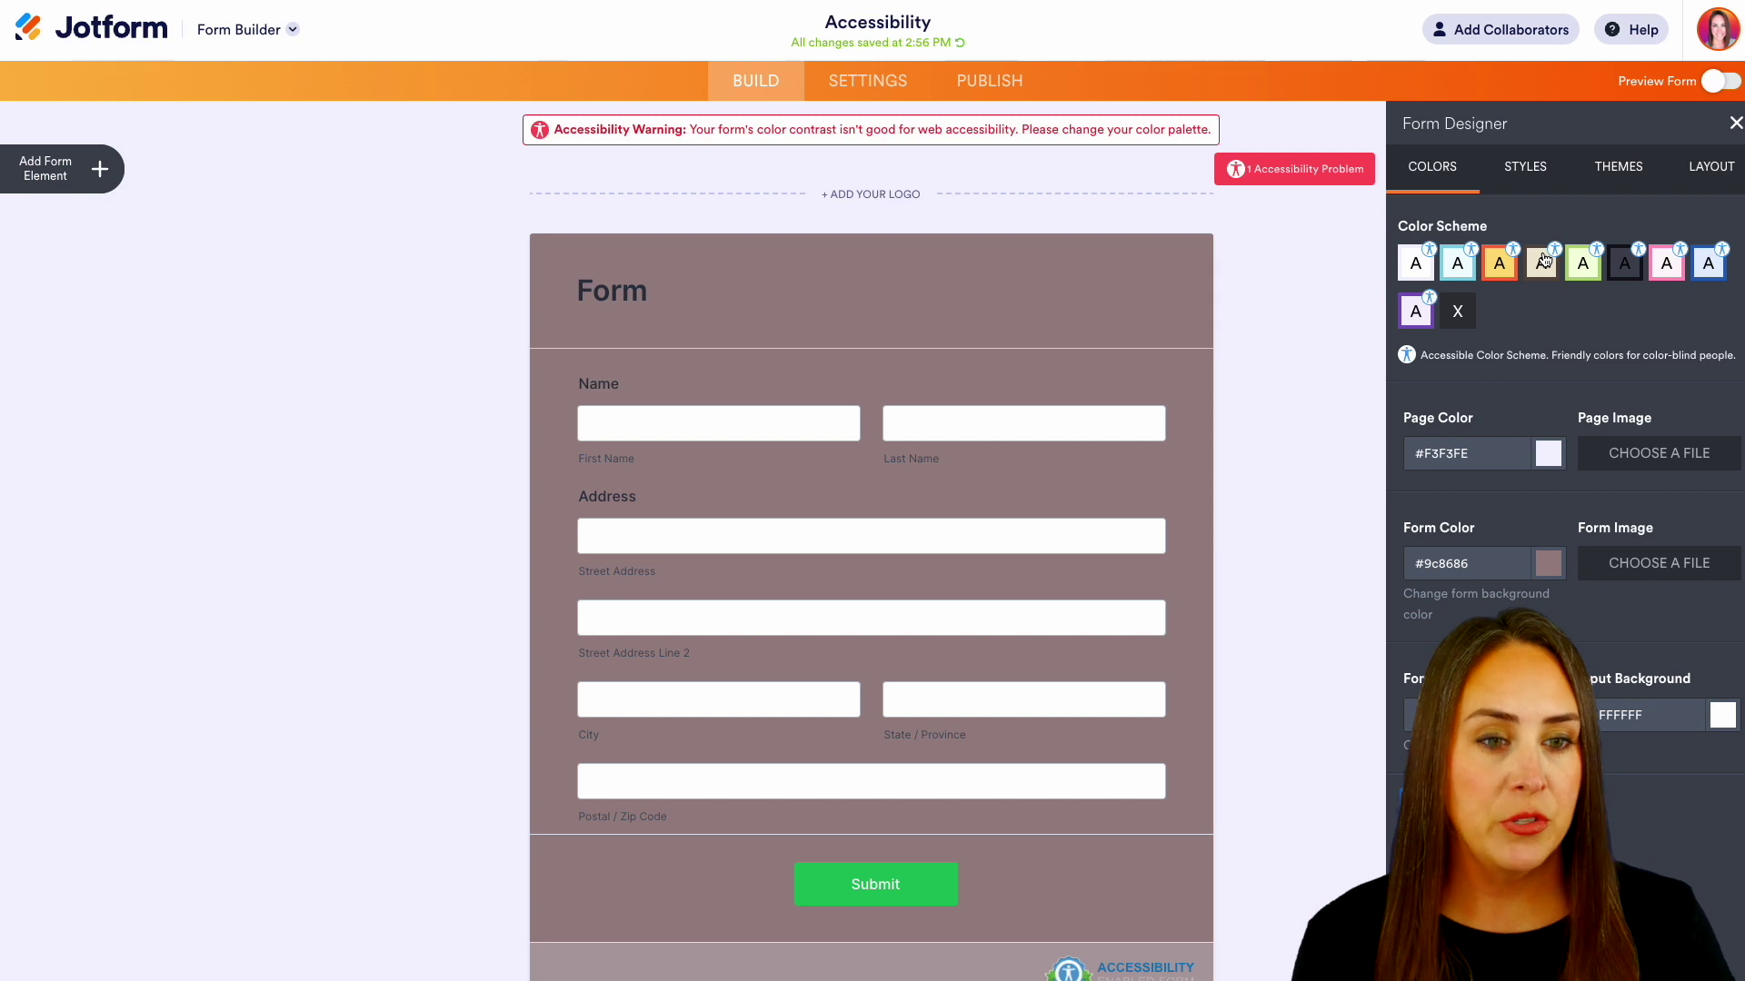
left_click(1416, 266)
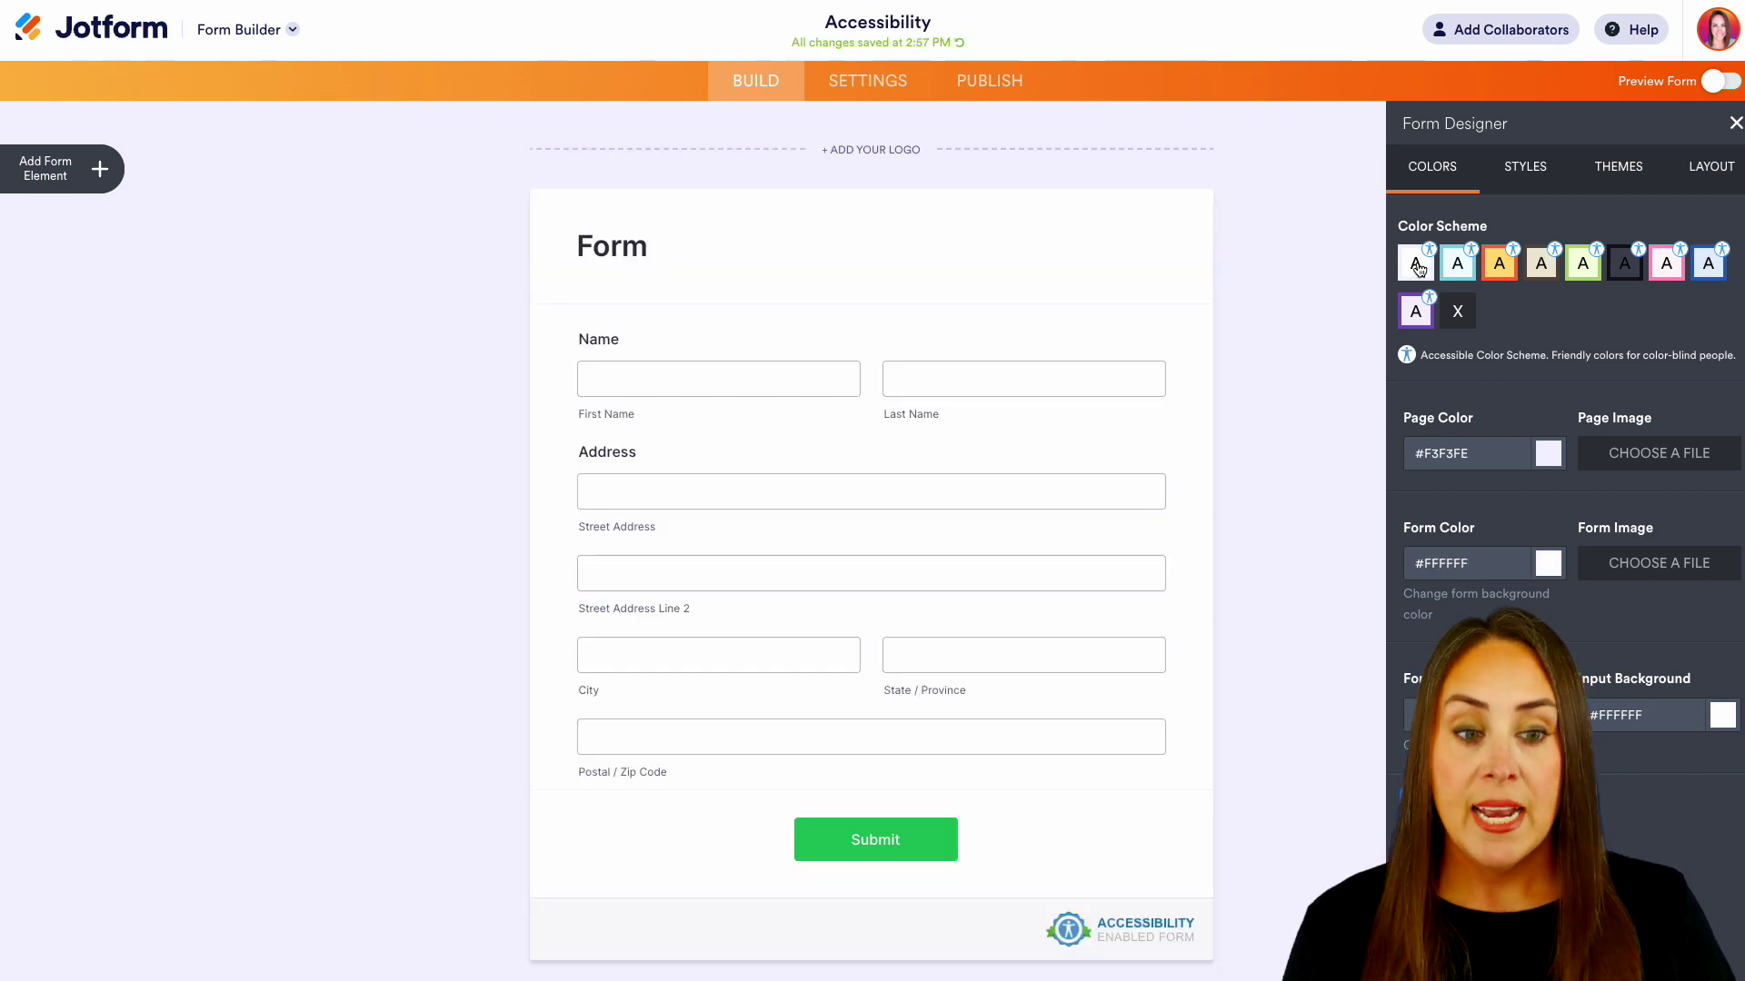
left_click(1548, 566)
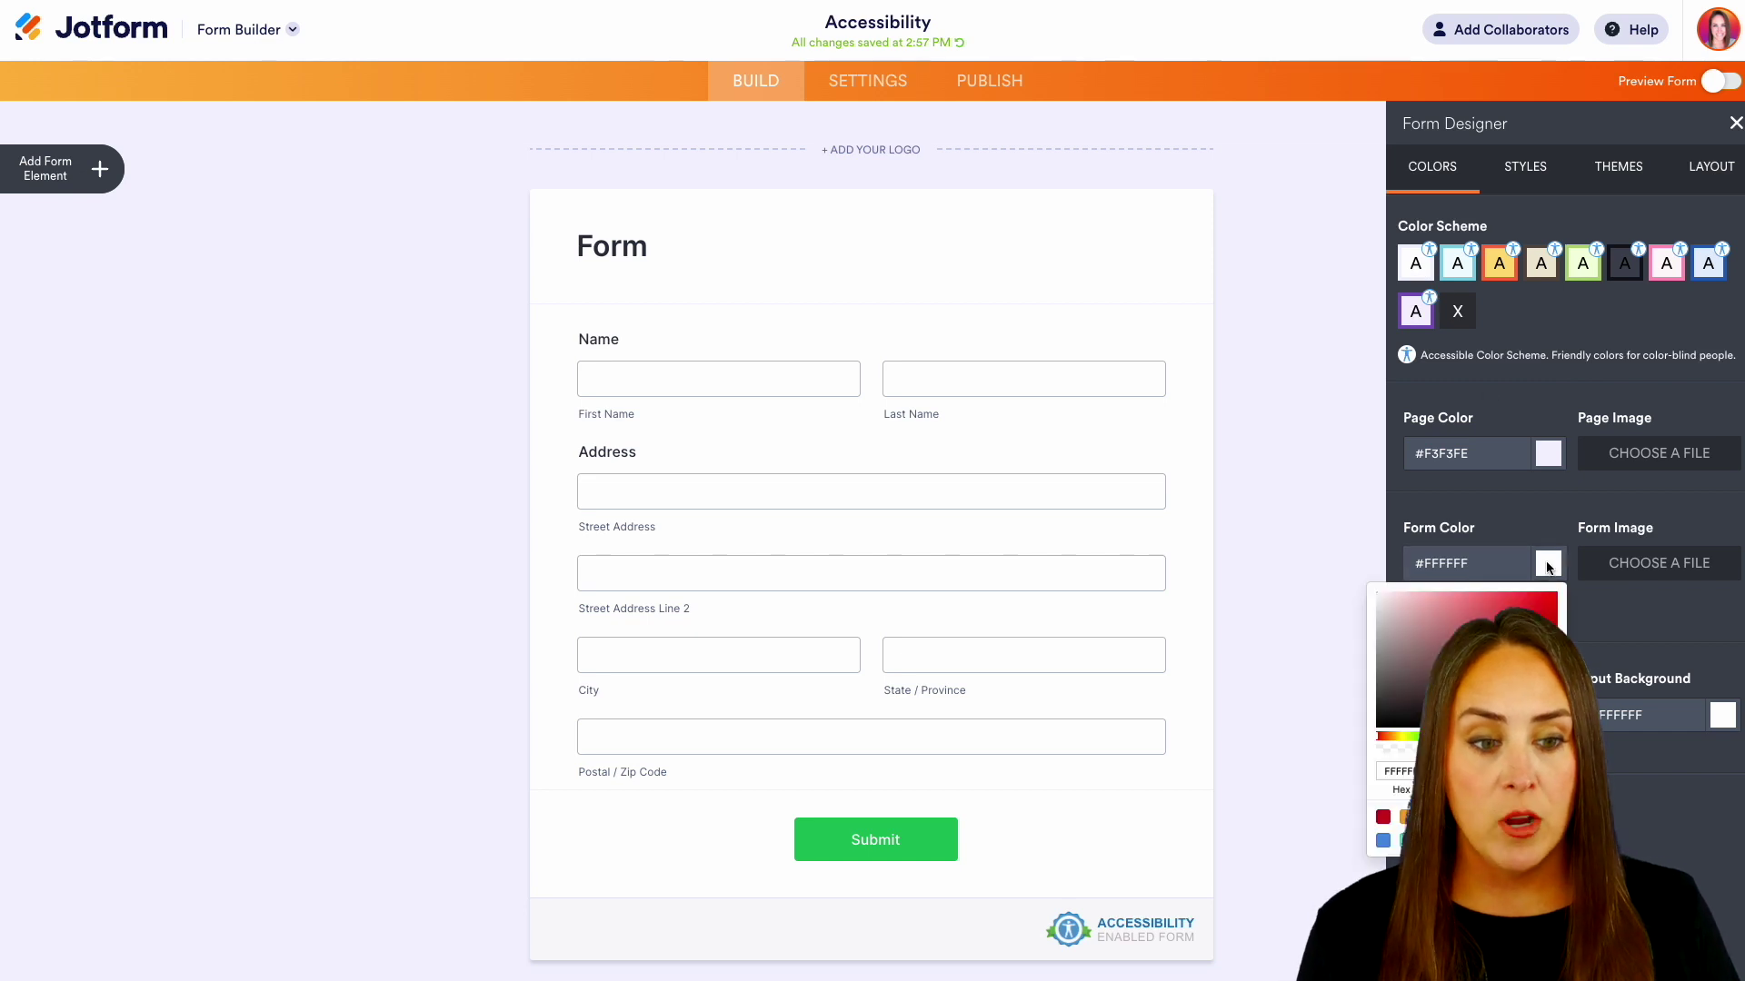
left_click(1488, 618)
left_click(1497, 633)
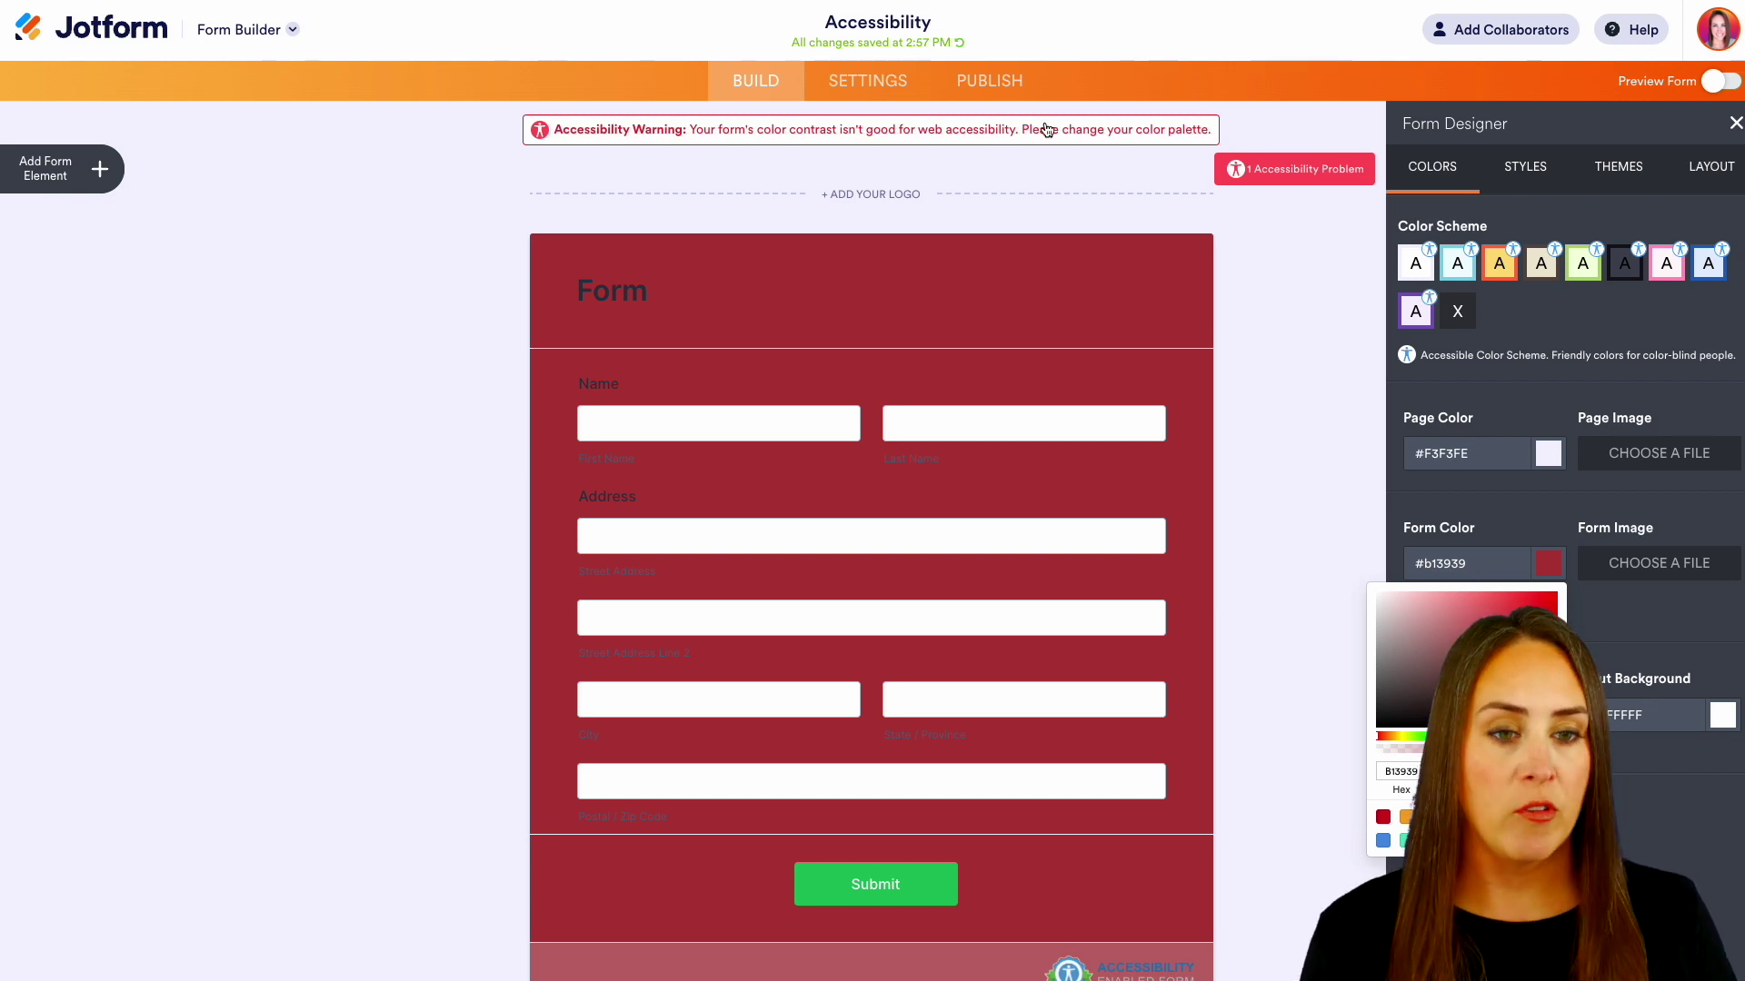
left_click(1414, 265)
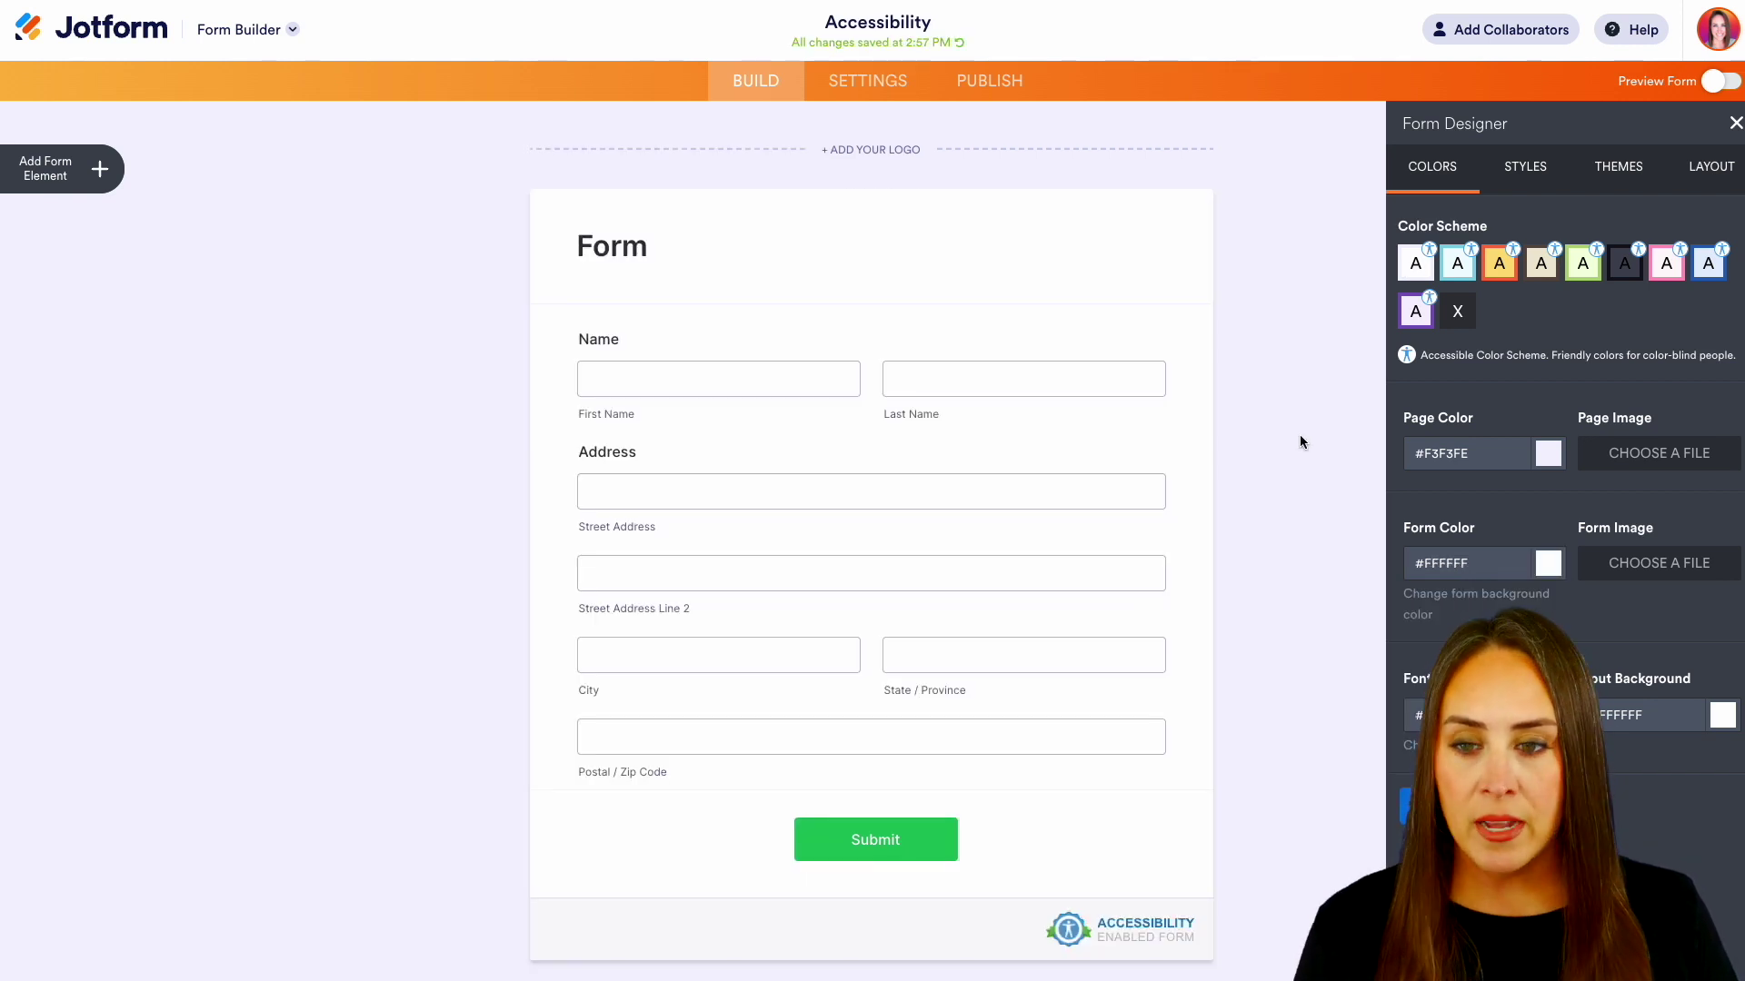
scroll(1300, 434, "down", 1)
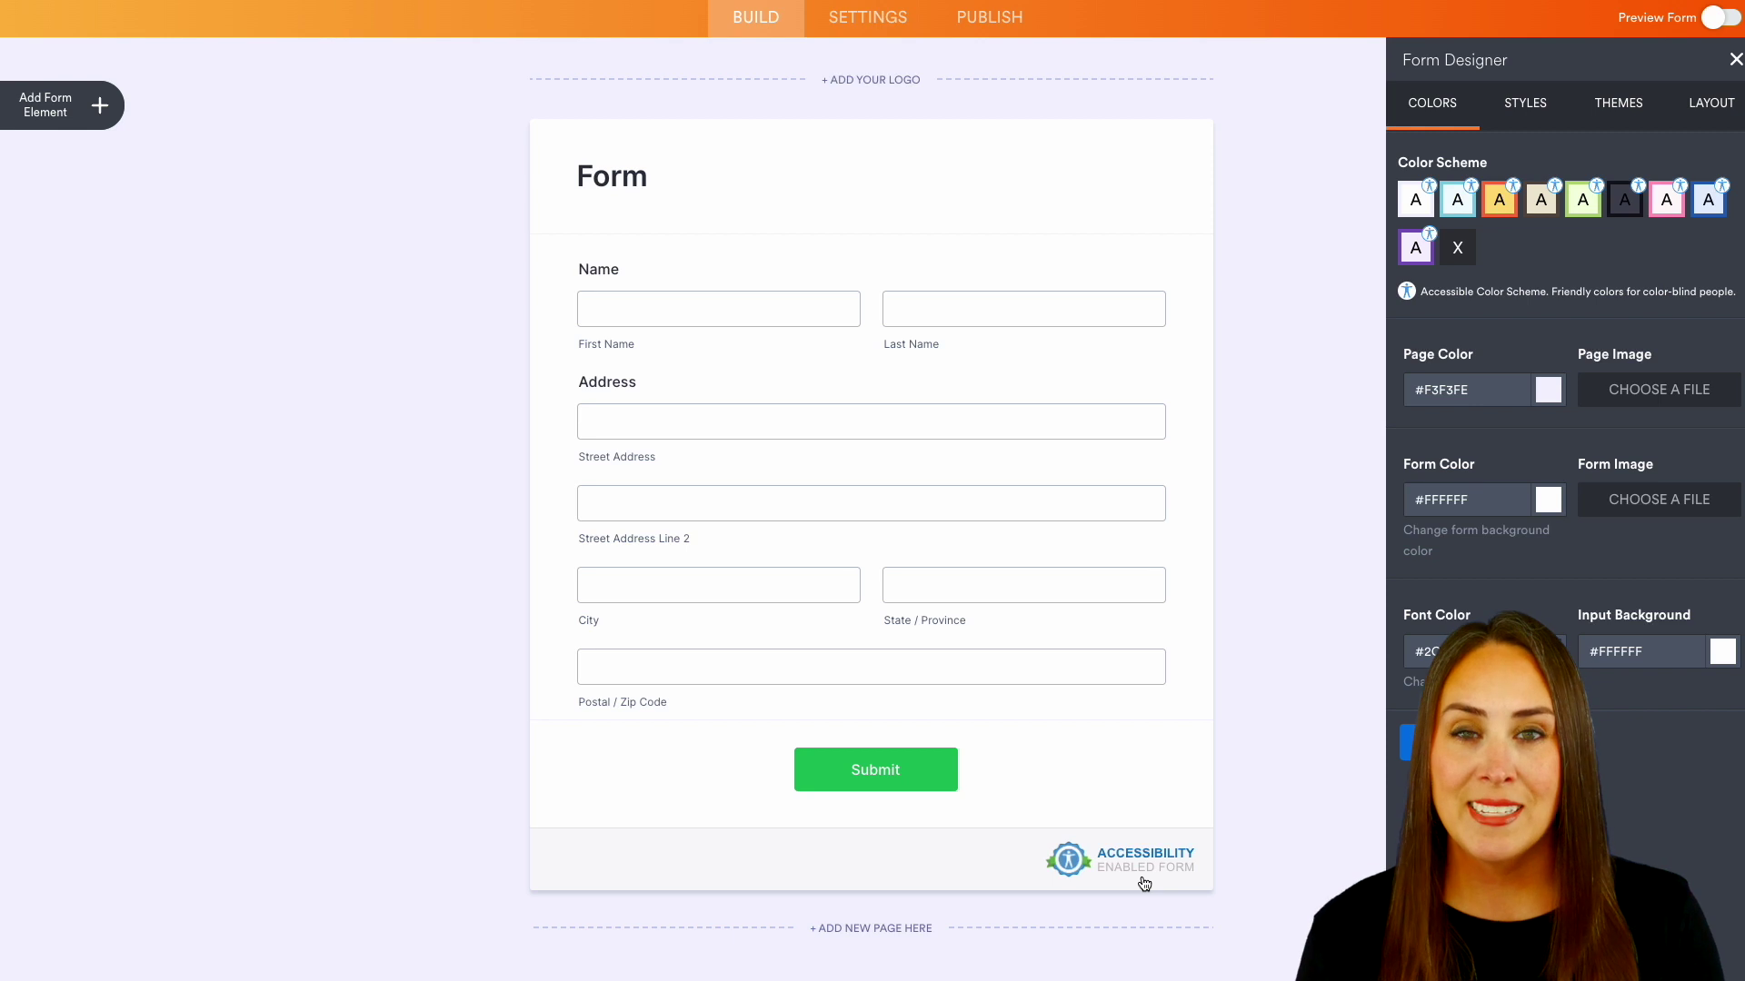
scroll(1142, 889, "up", 1)
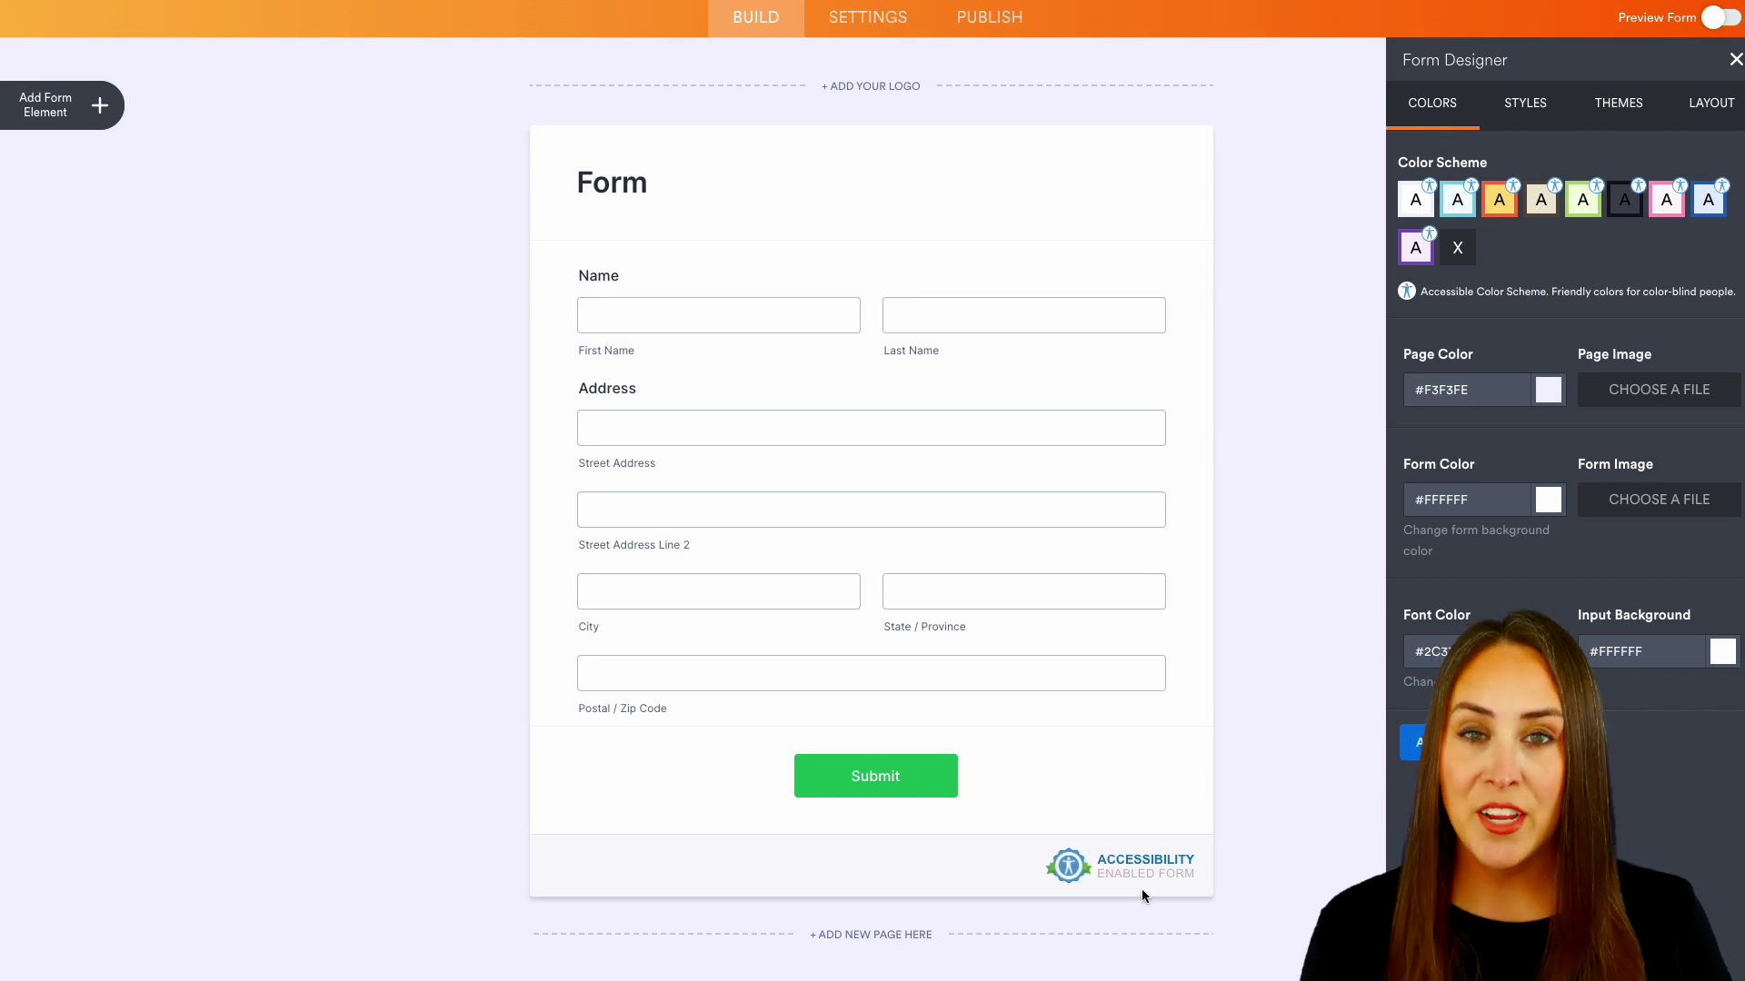